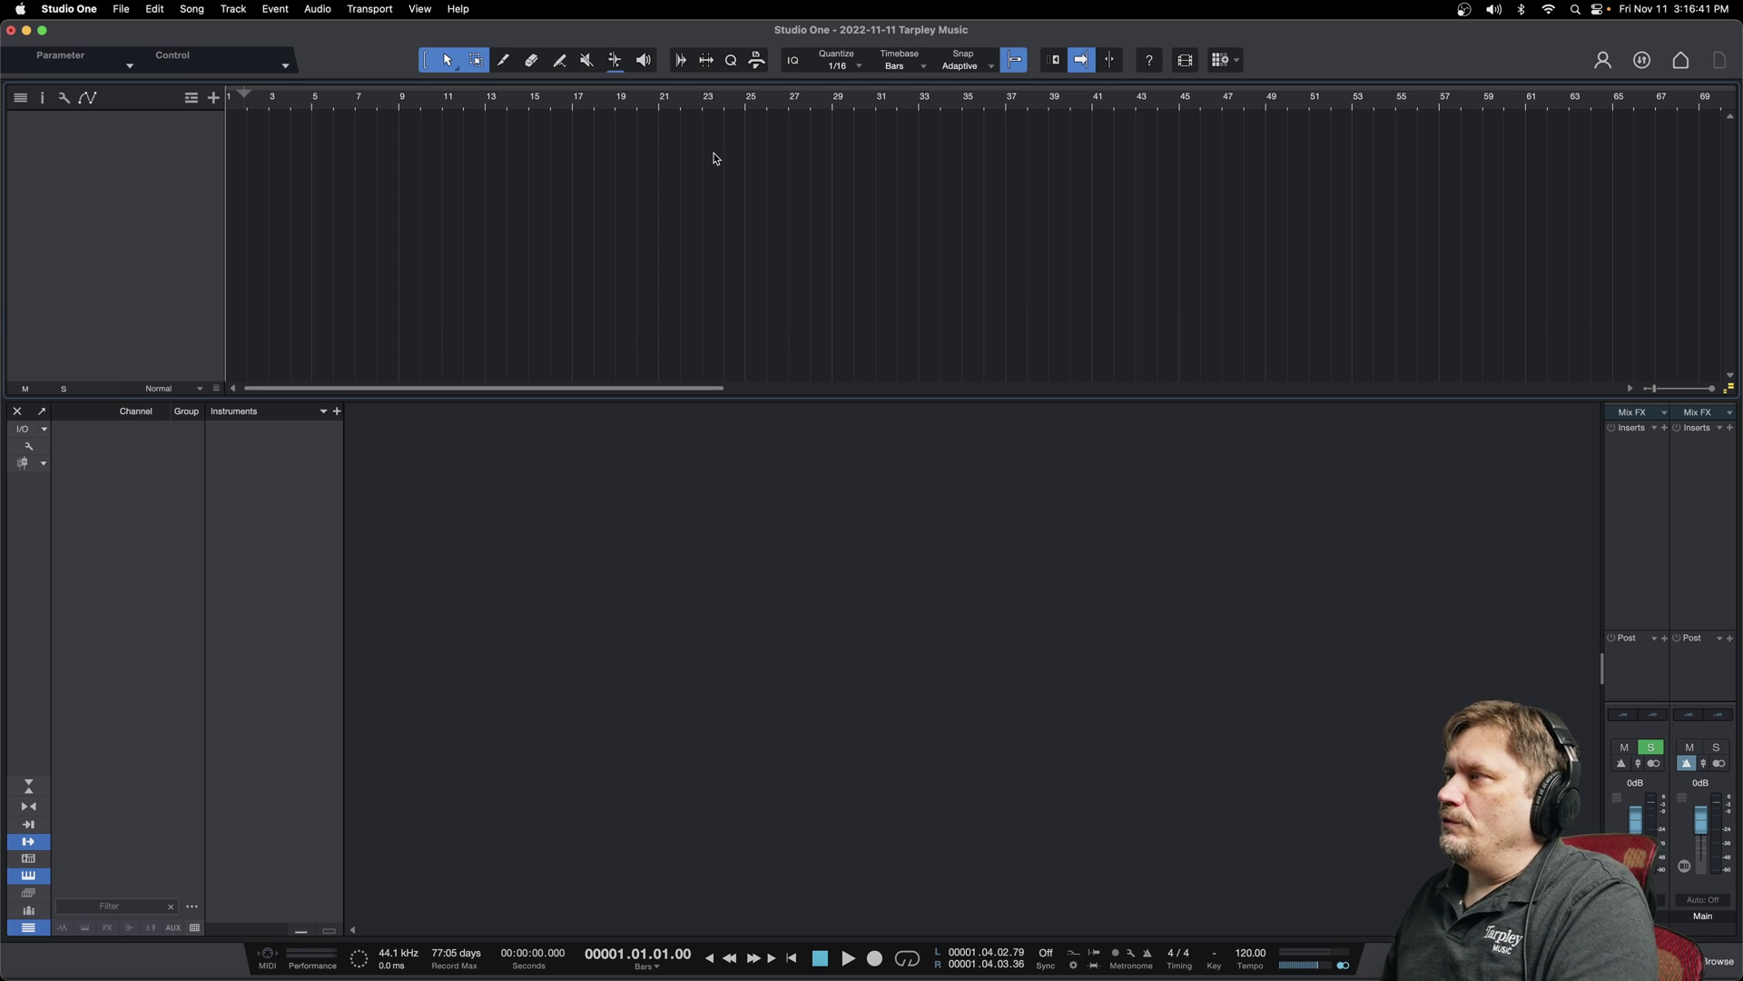
Show the Instruments list in the browser and expand, then collapse, the Presence folder
left_click(1719, 963)
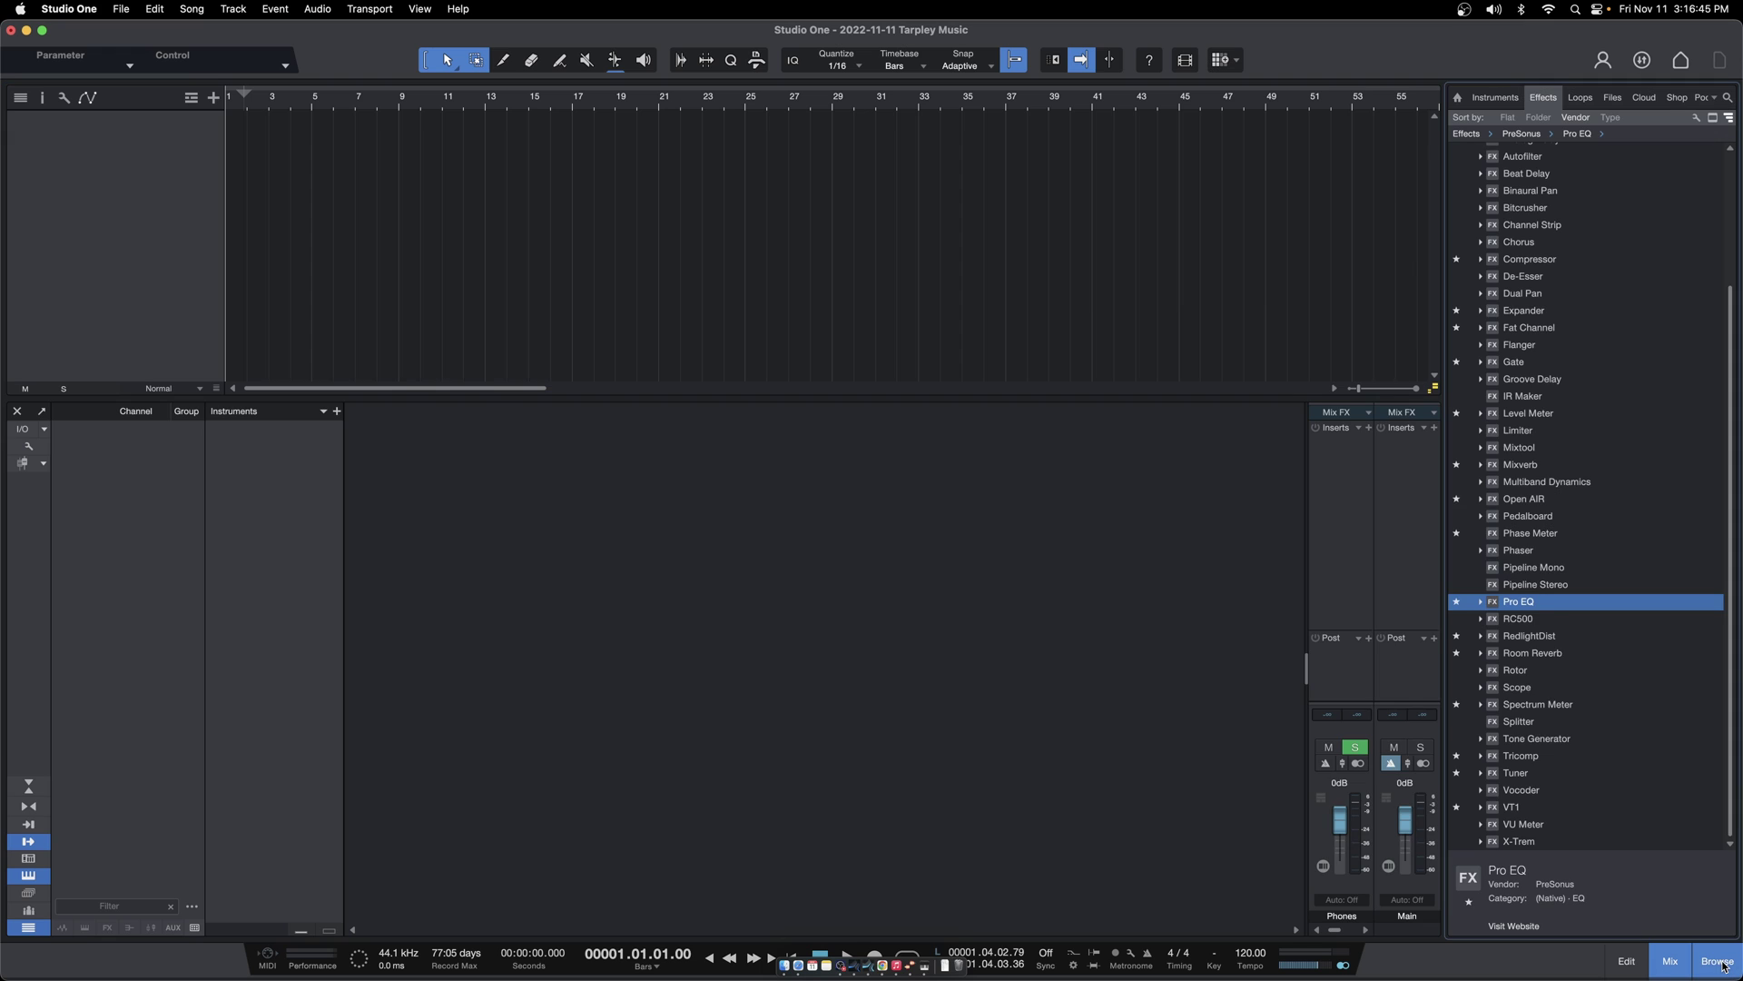
left_click(1511, 102)
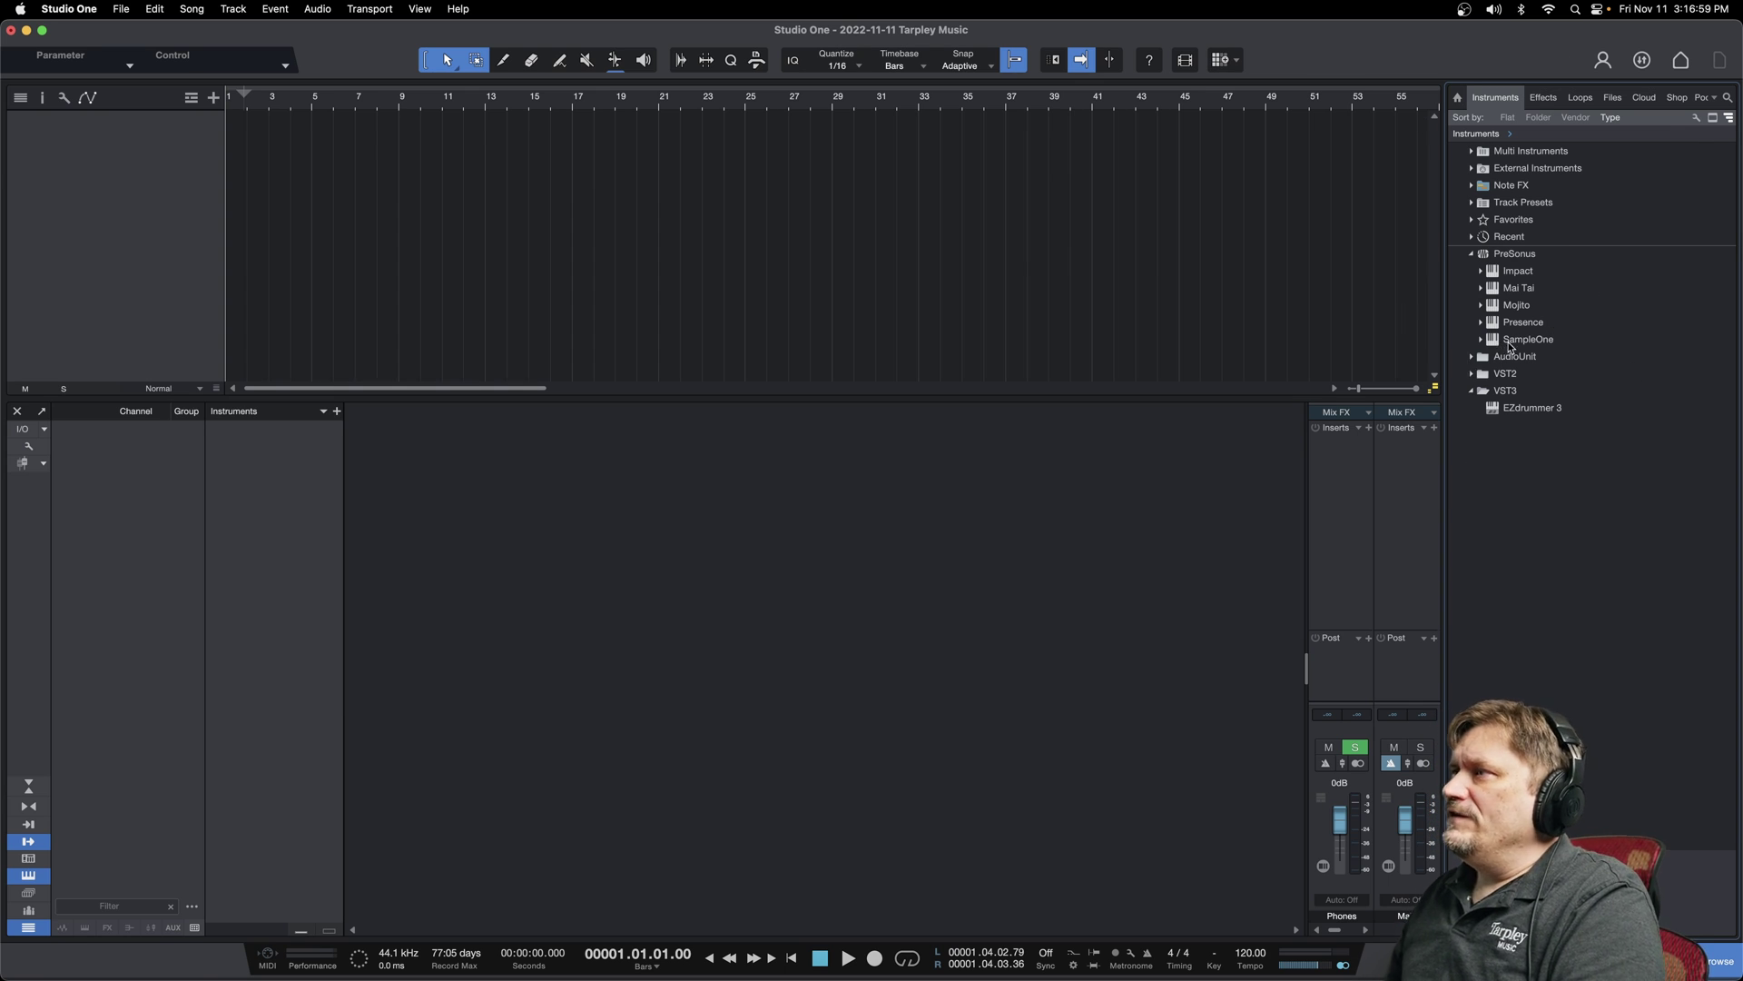
double_click(1531, 325)
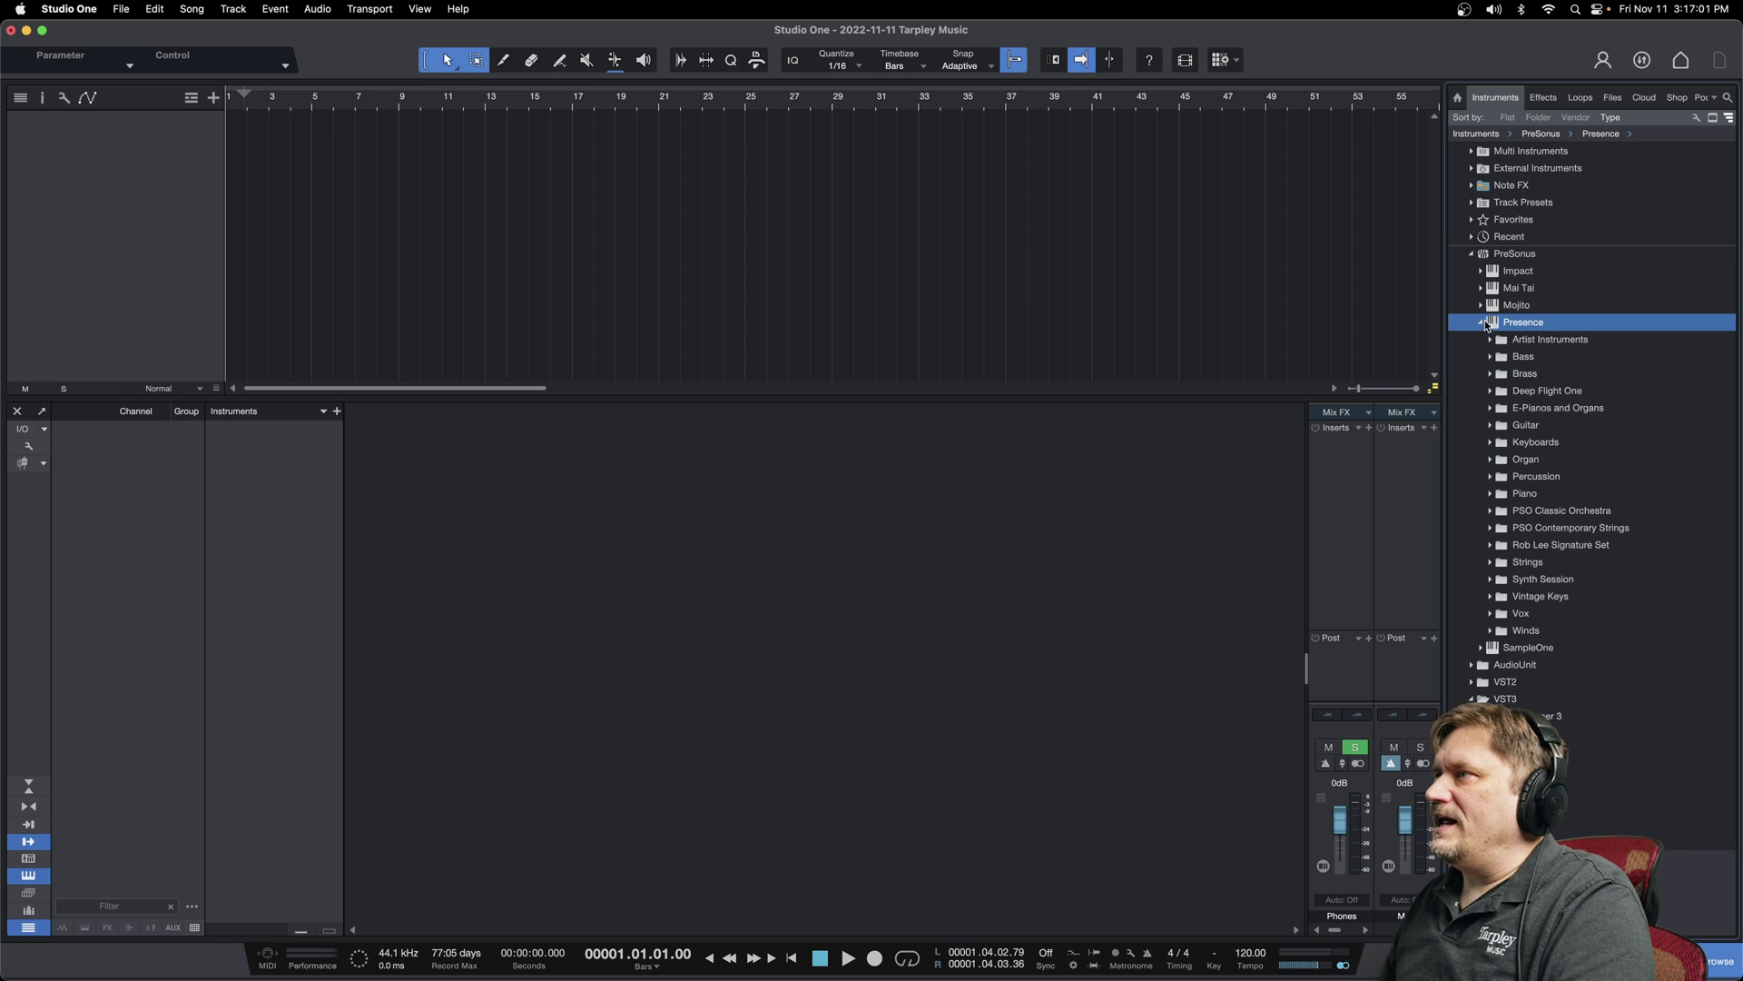
left_click(1480, 322)
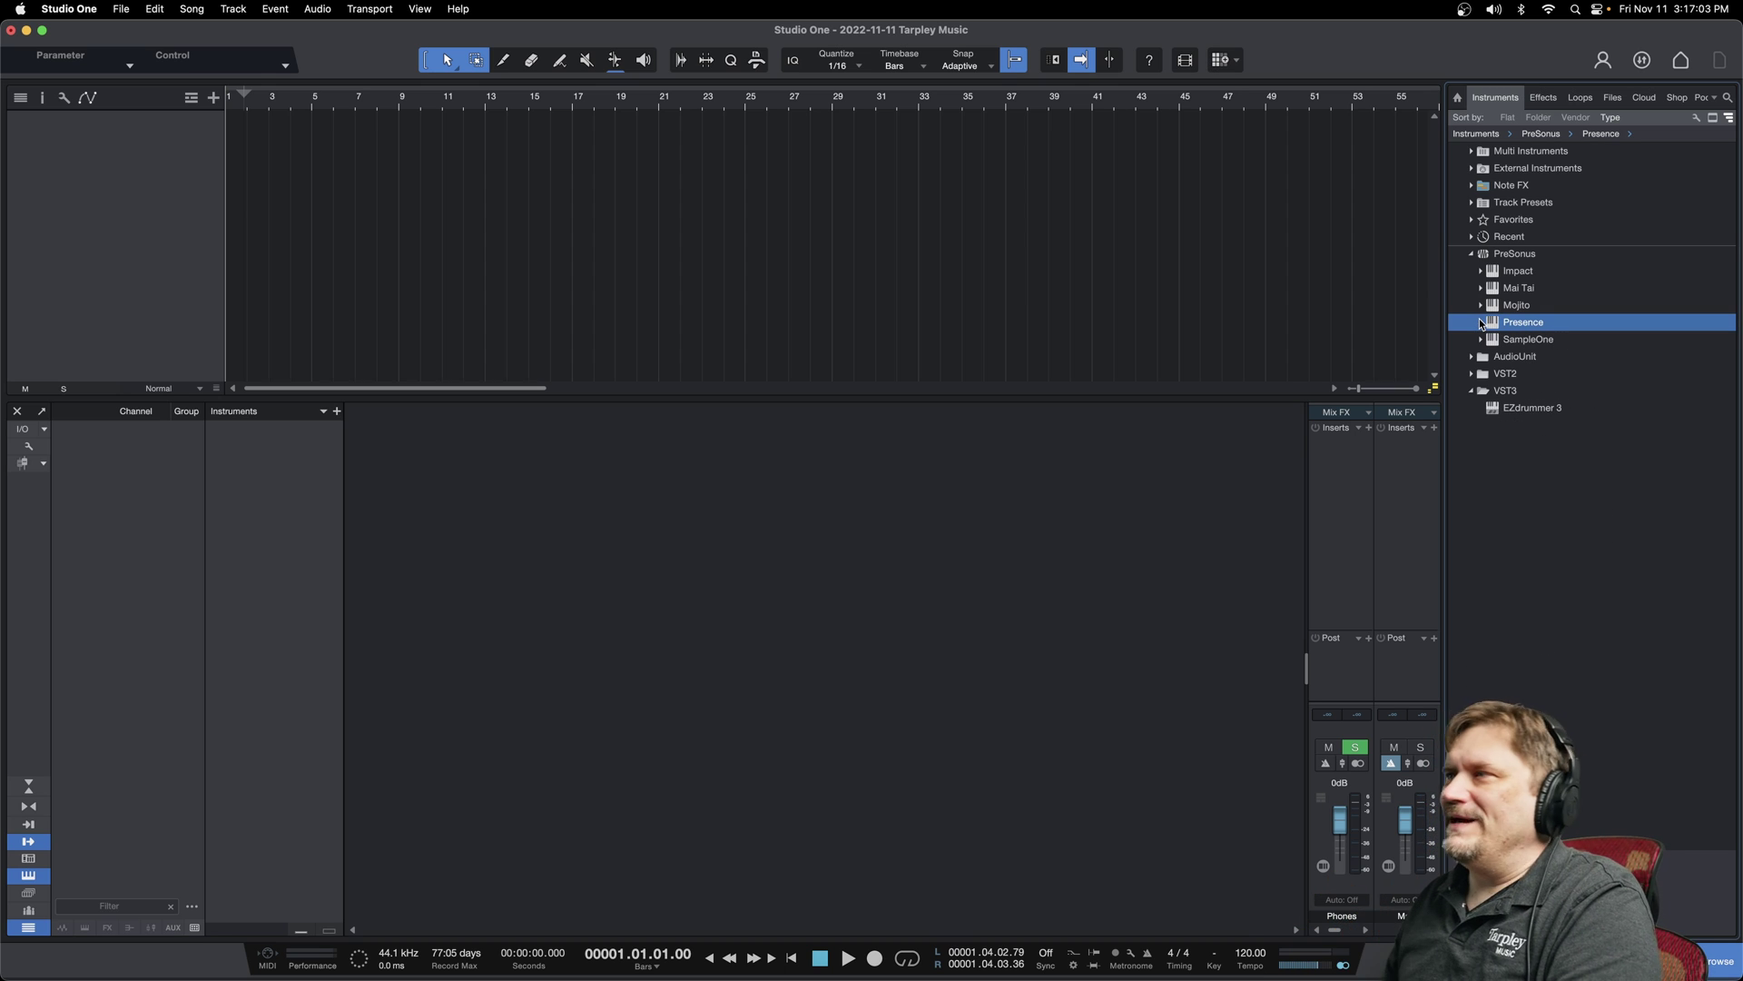
Re-expand and collapse Presence, then drag the arrange/console divider down to enlarge the arrangement
left_click(1480, 322)
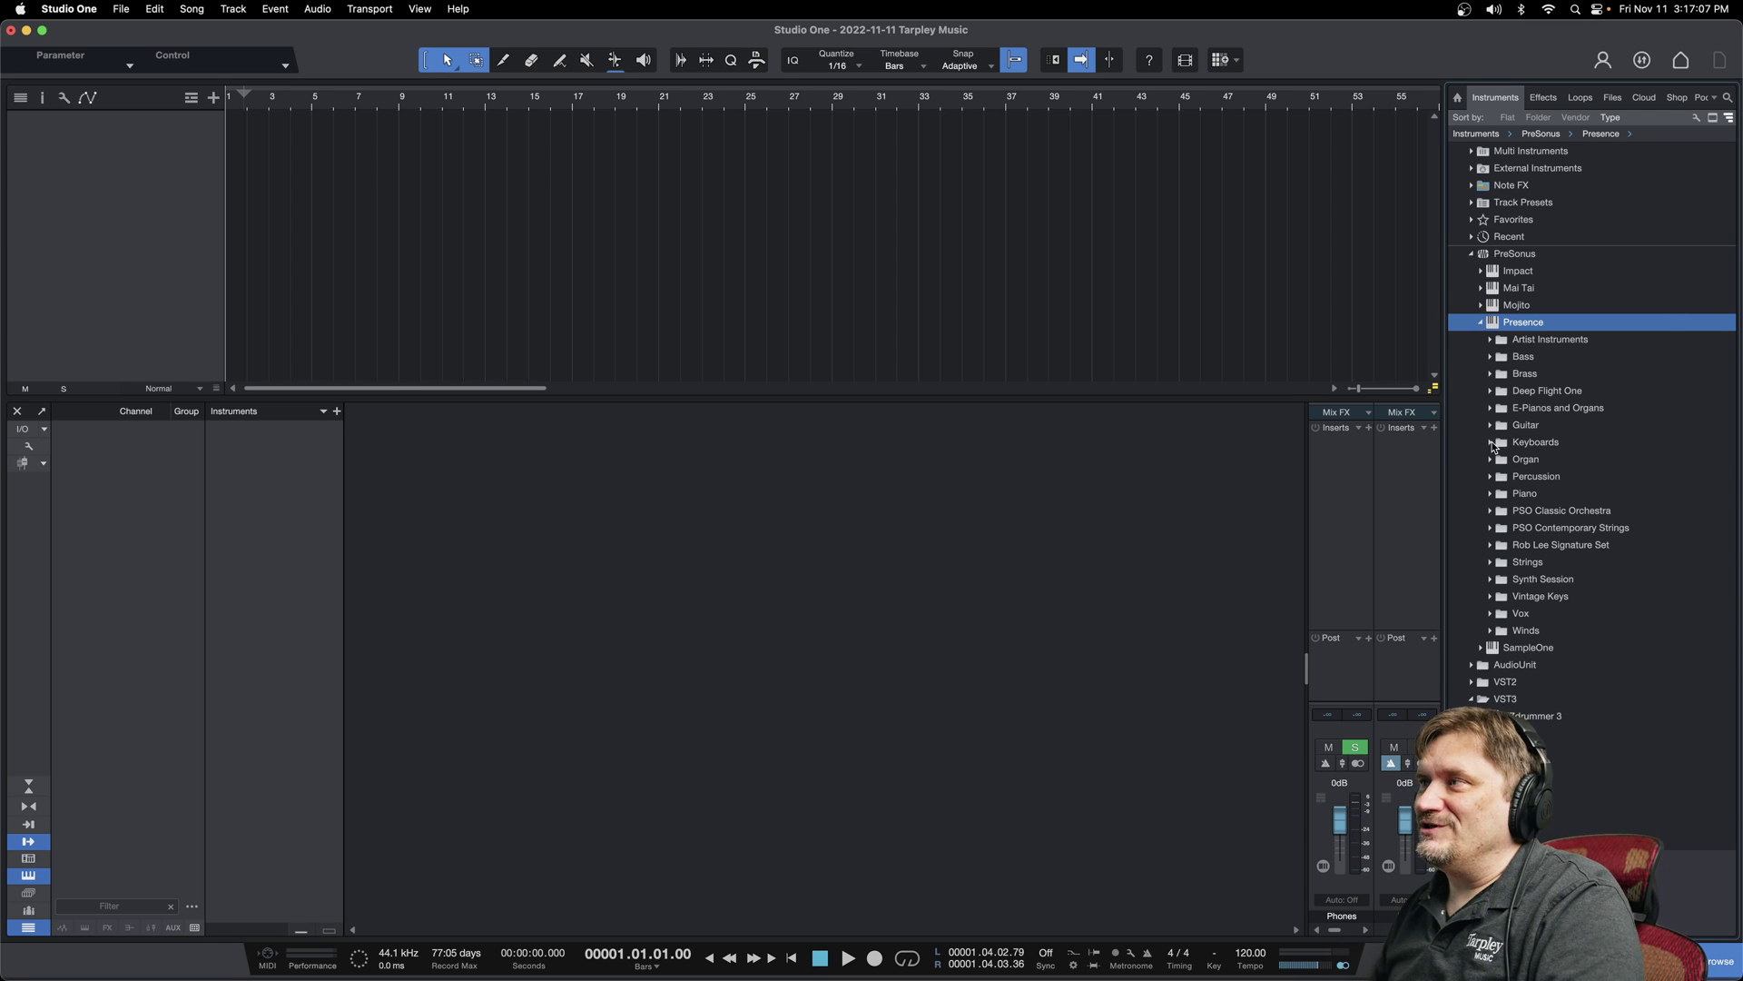
left_click(1480, 323)
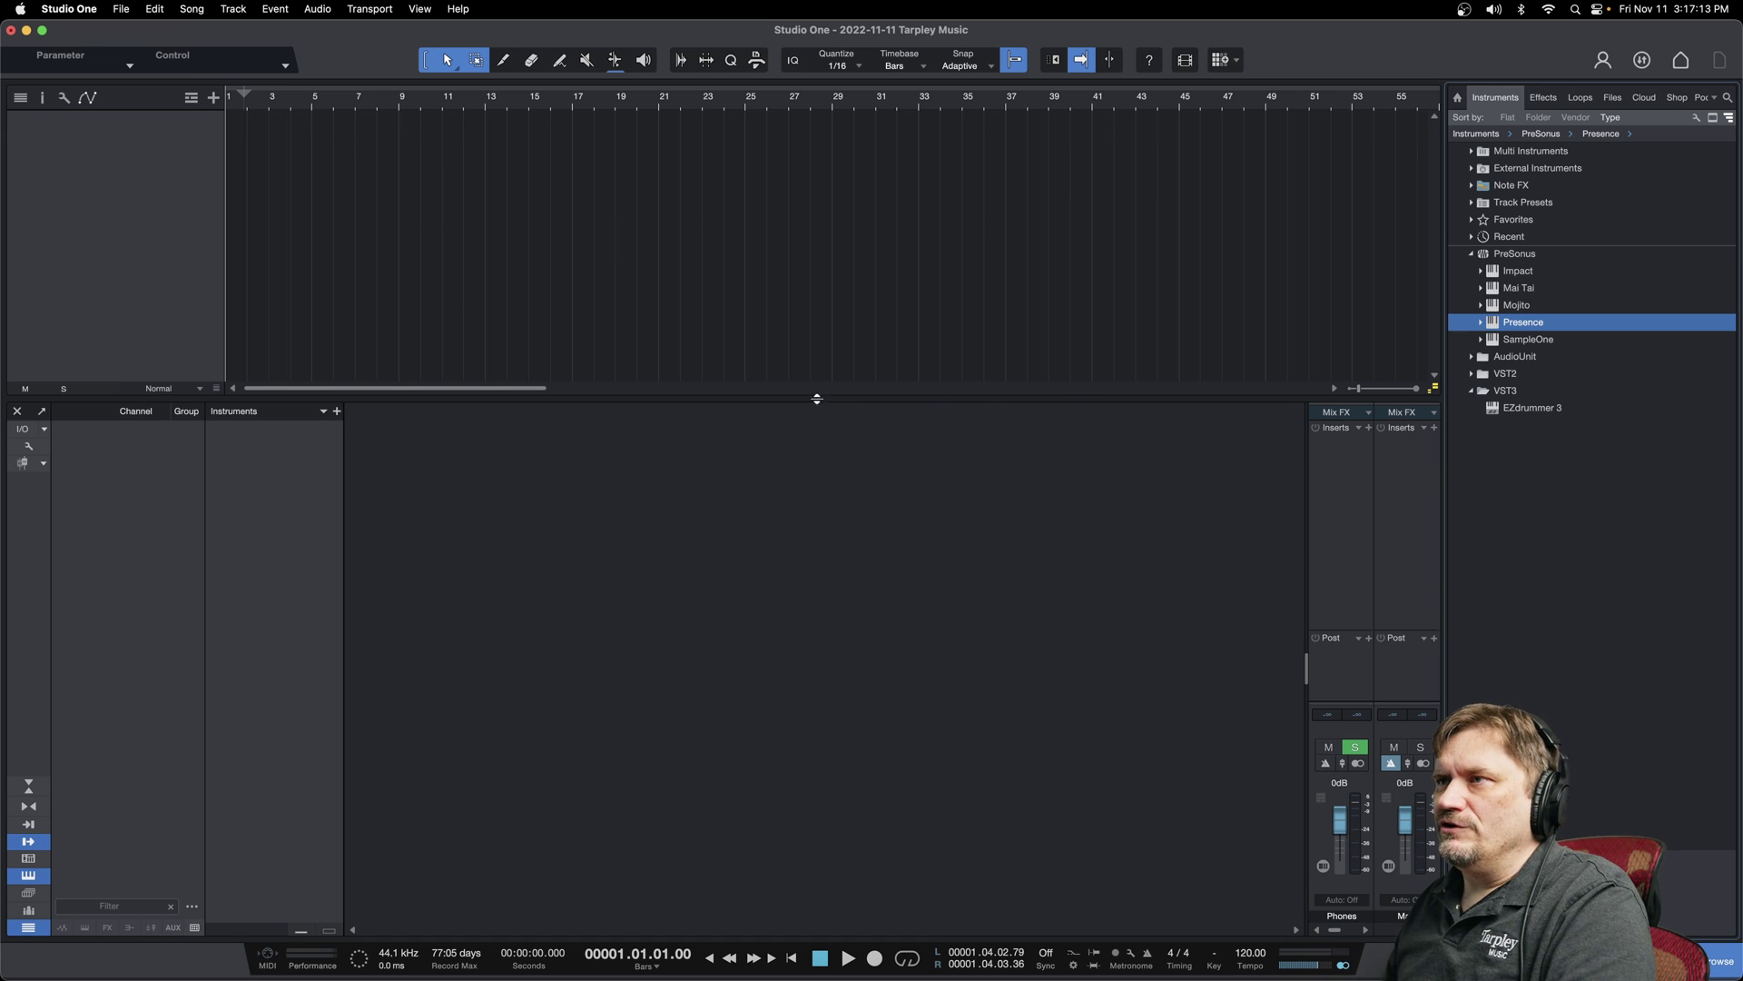
left_click_drag(816, 401, 818, 616)
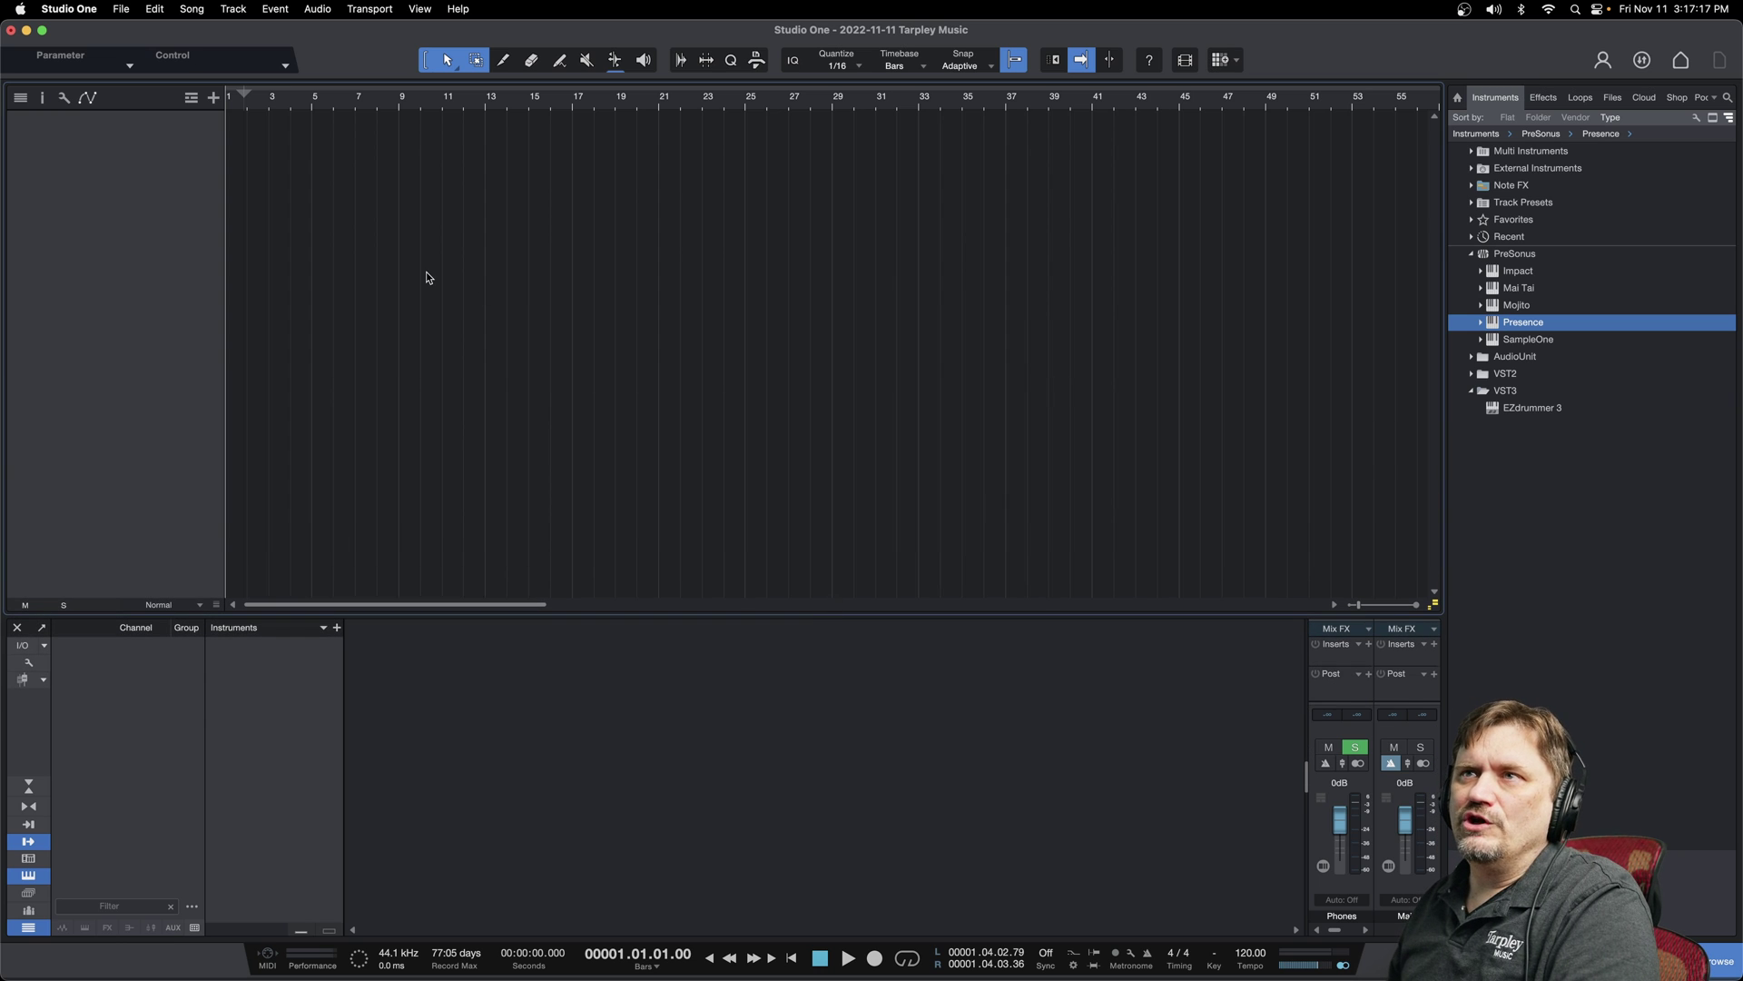
Add an empty instrument track named Keys, leaving its MIDI input on Default
left_click(214, 98)
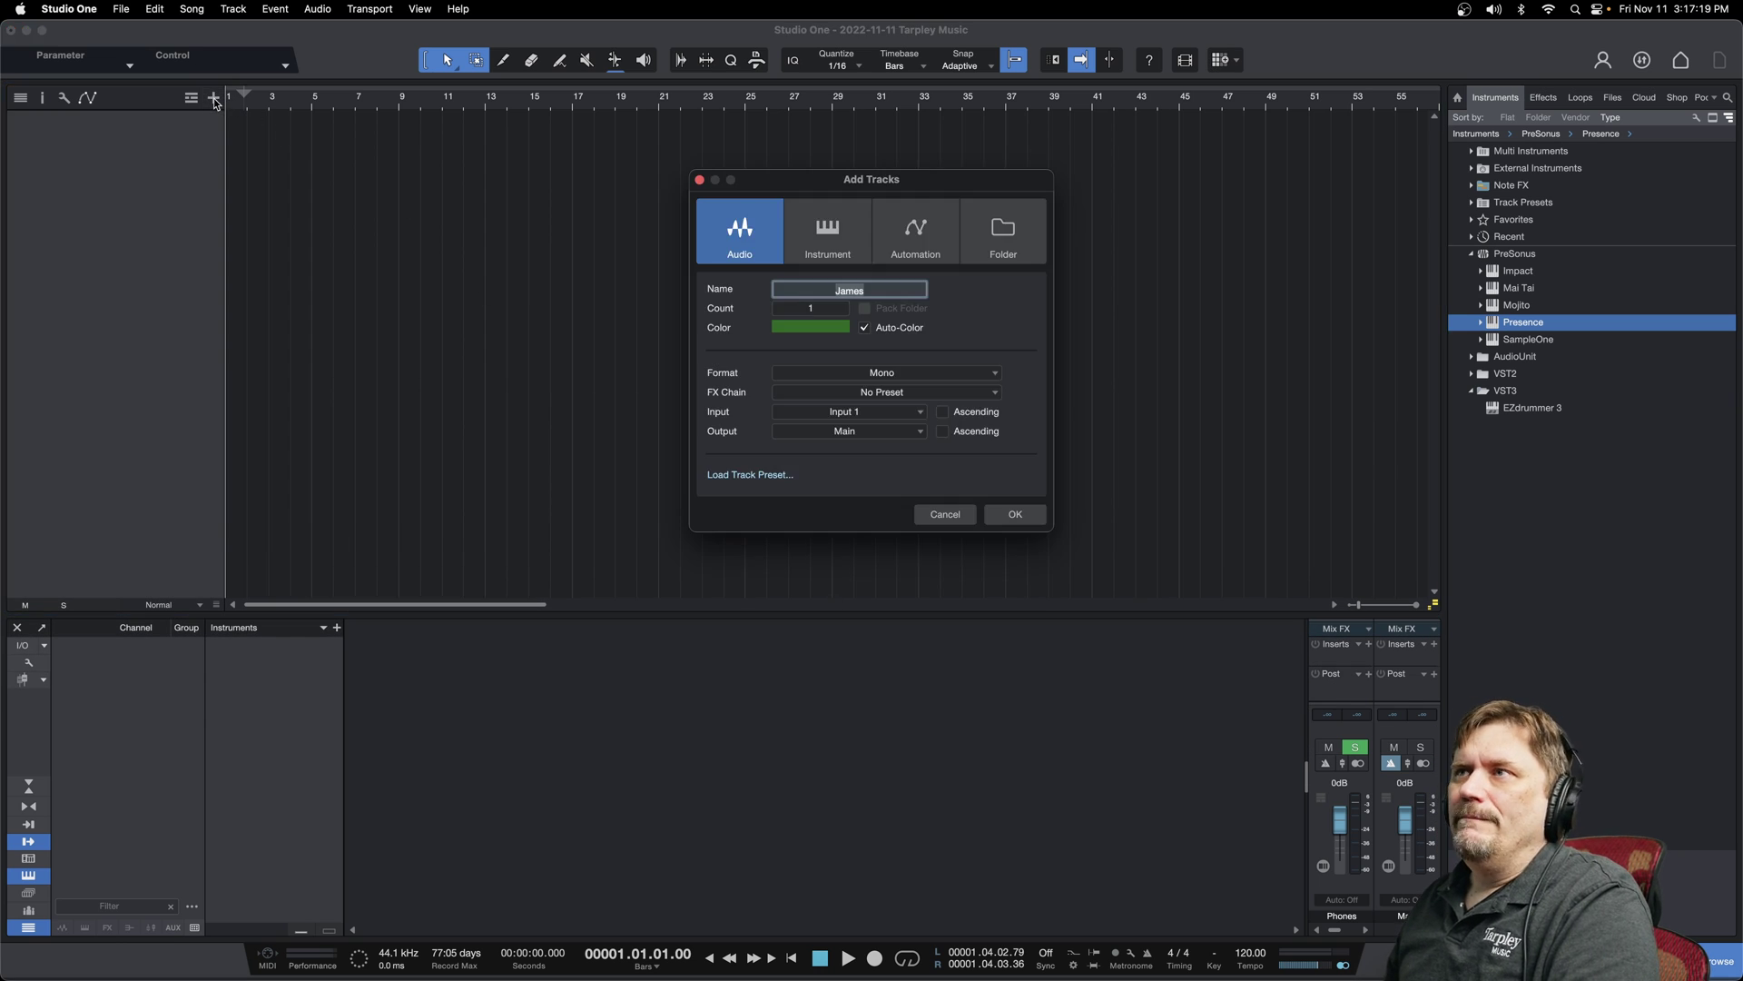
left_click(825, 235)
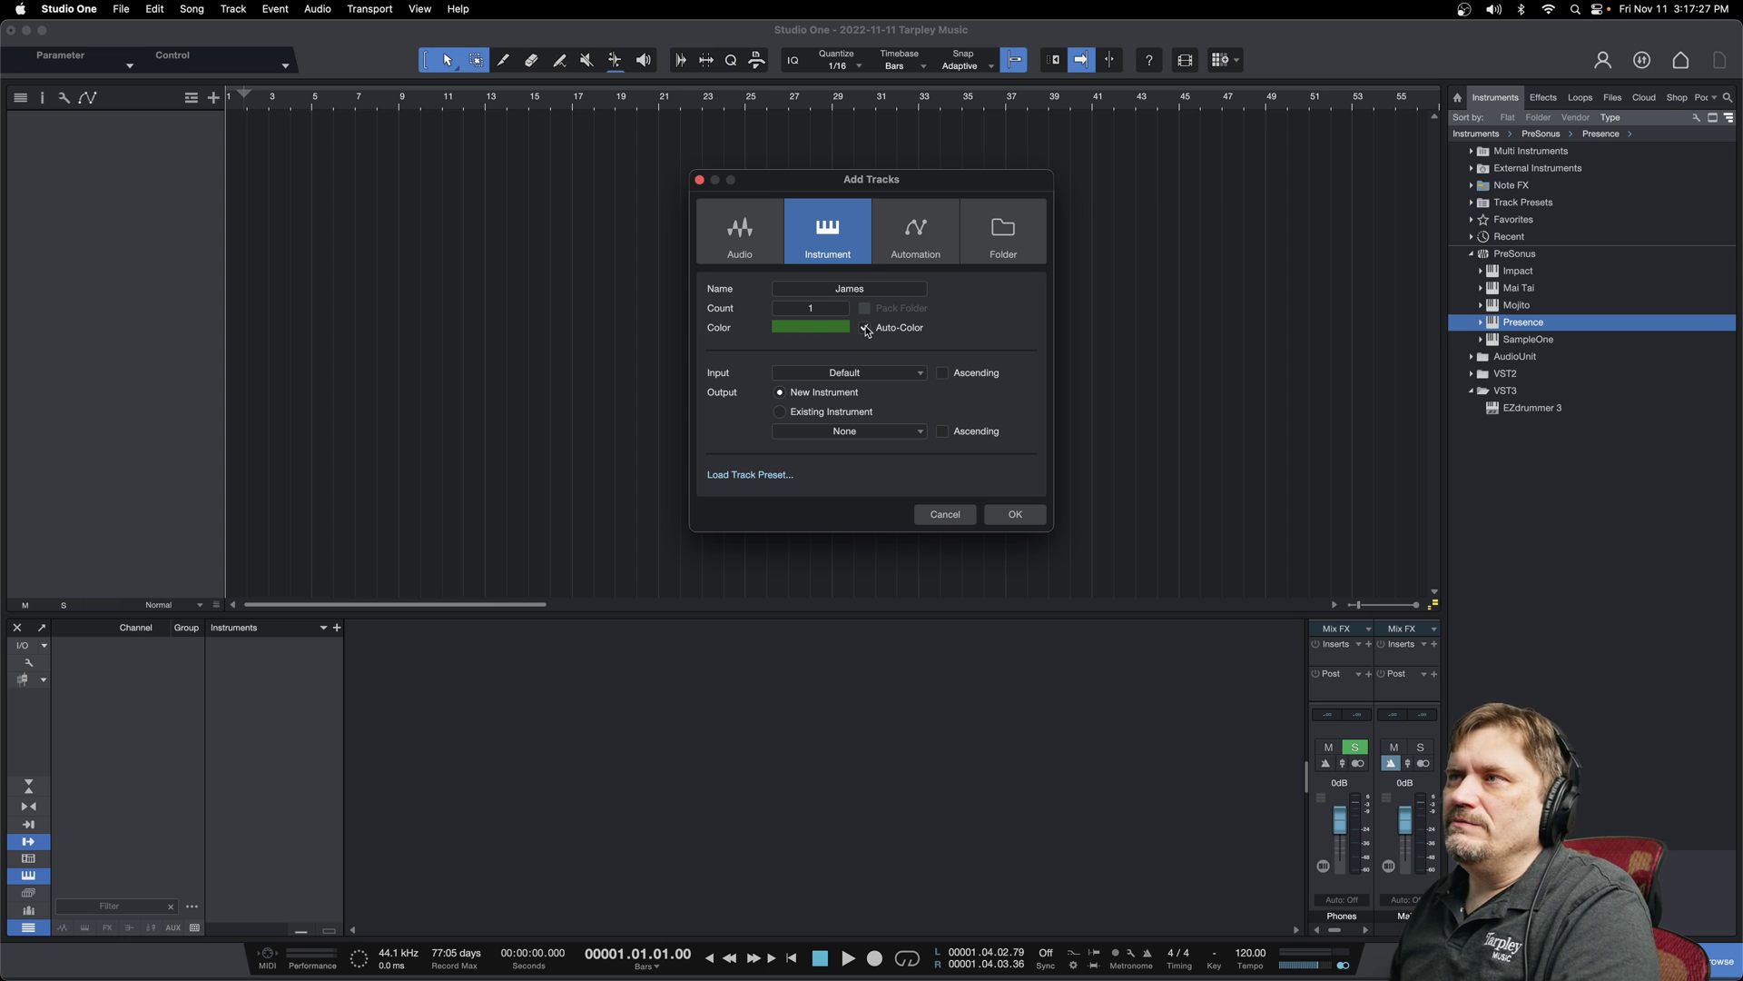
left_click(863, 291)
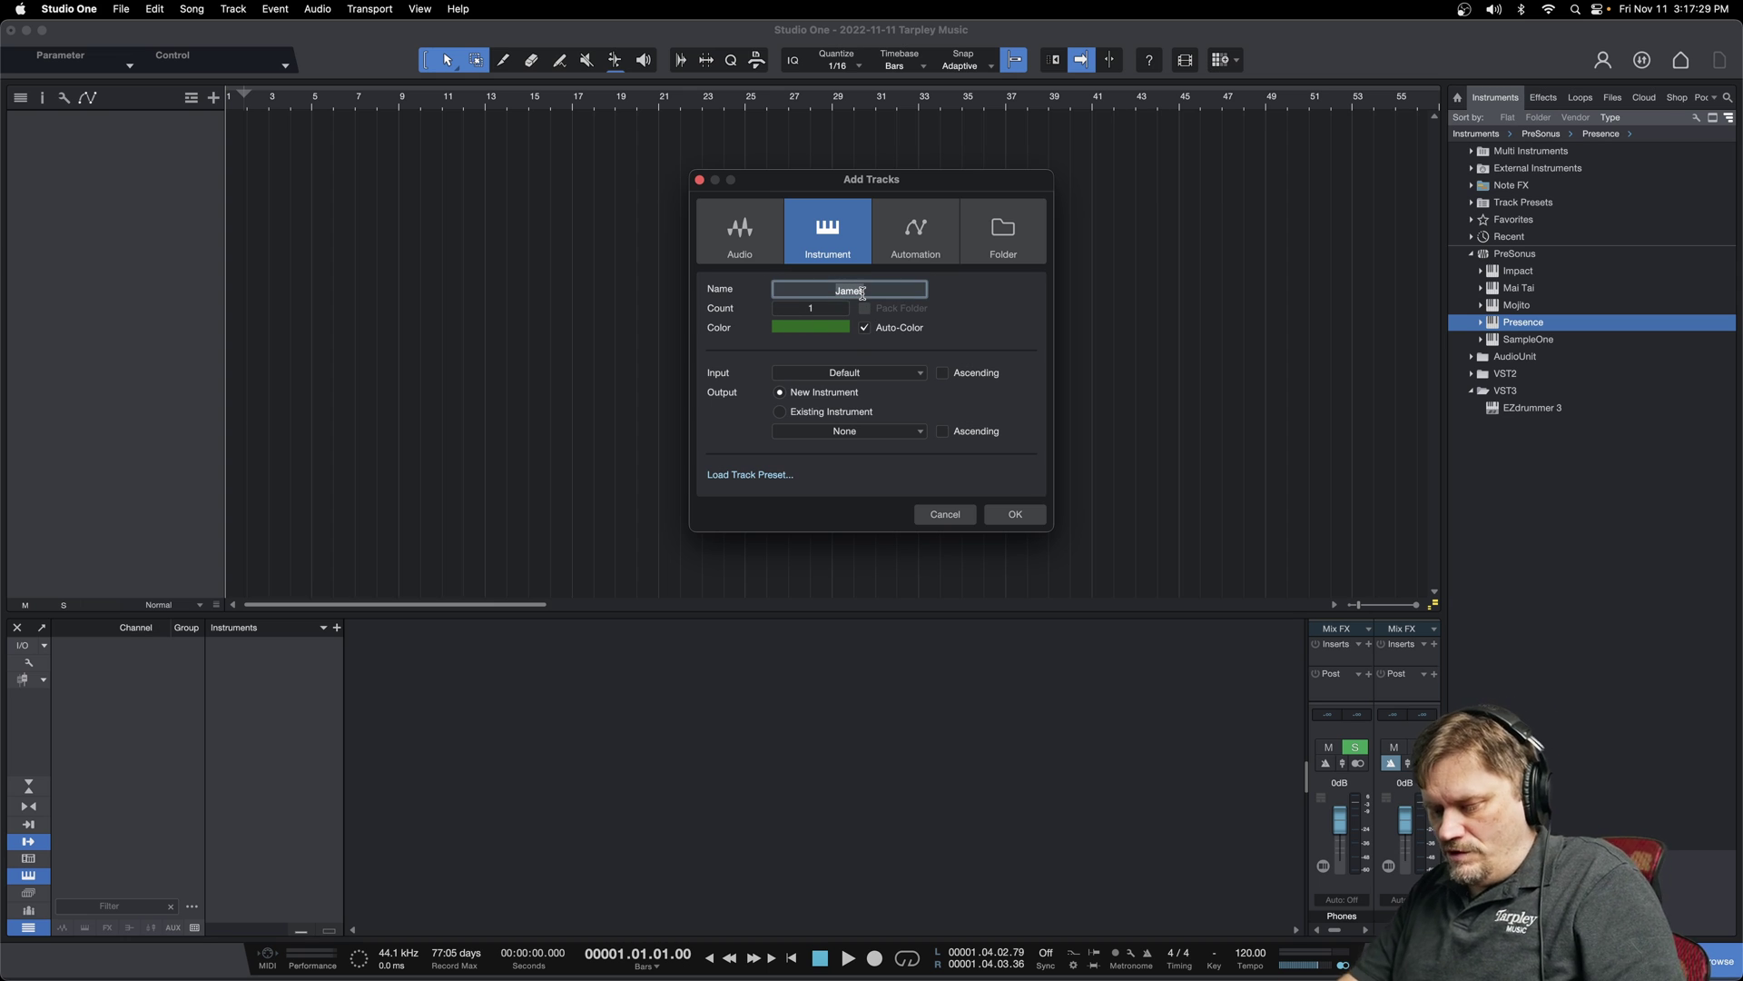
key("BackSpace")
type("Keys")
key("Return")
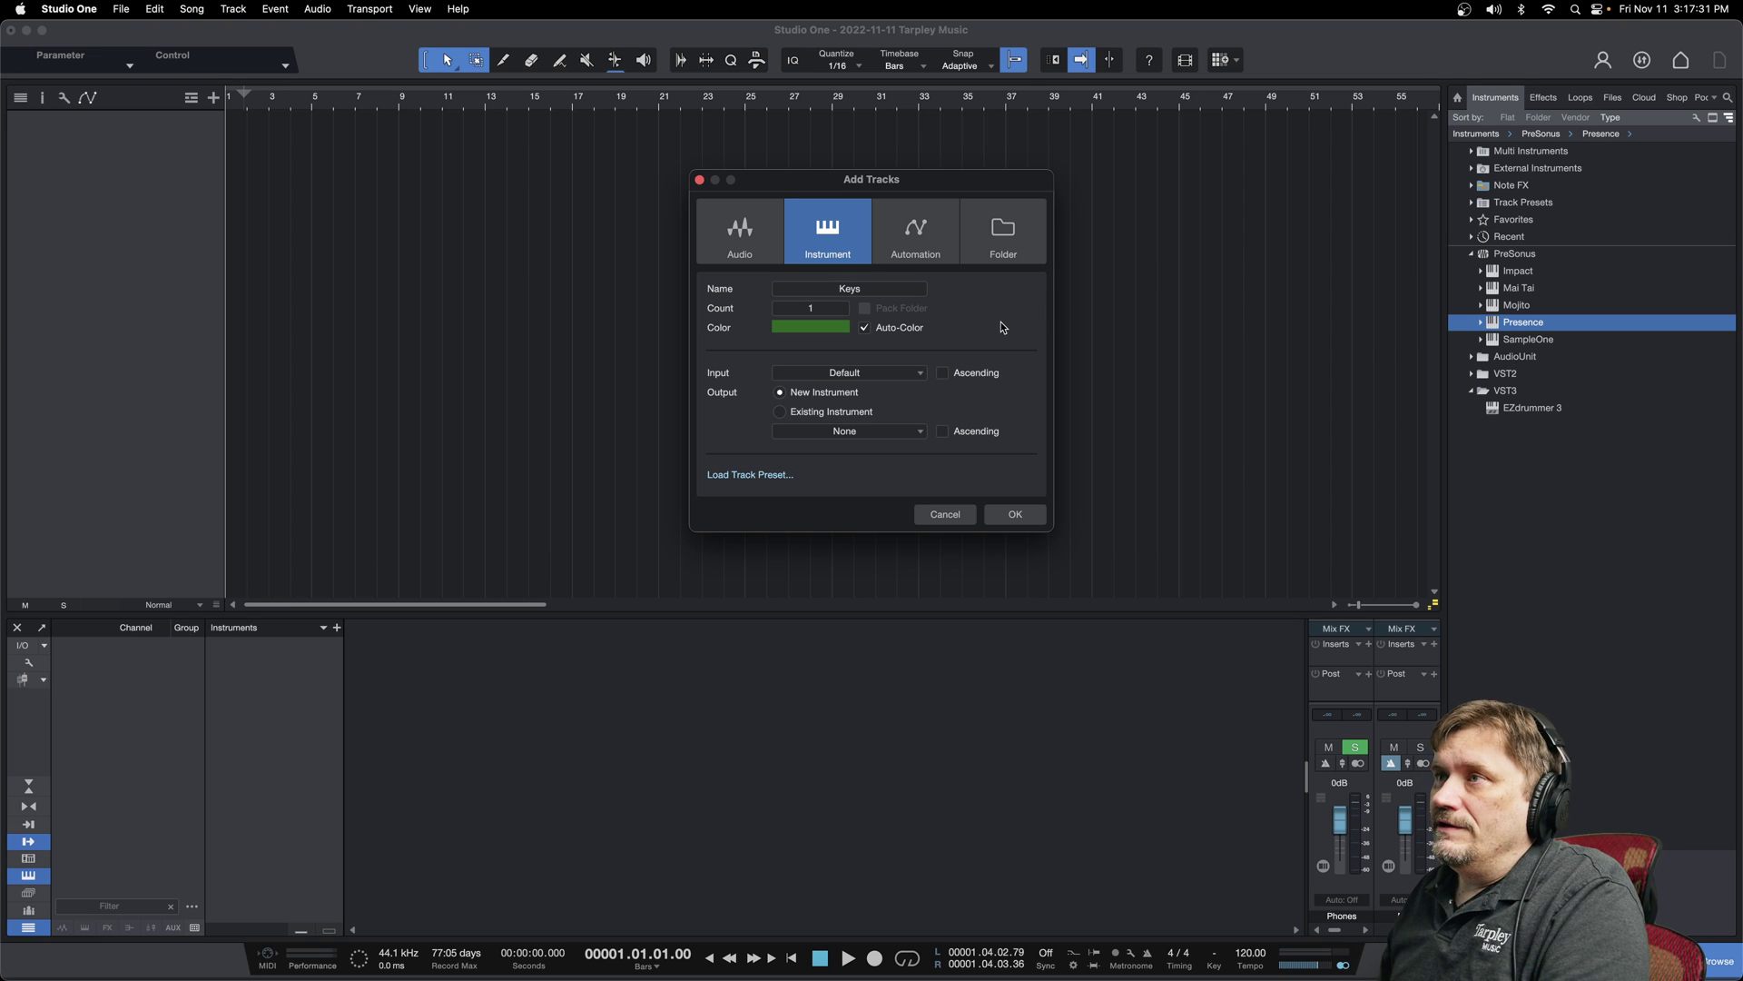
left_click(922, 376)
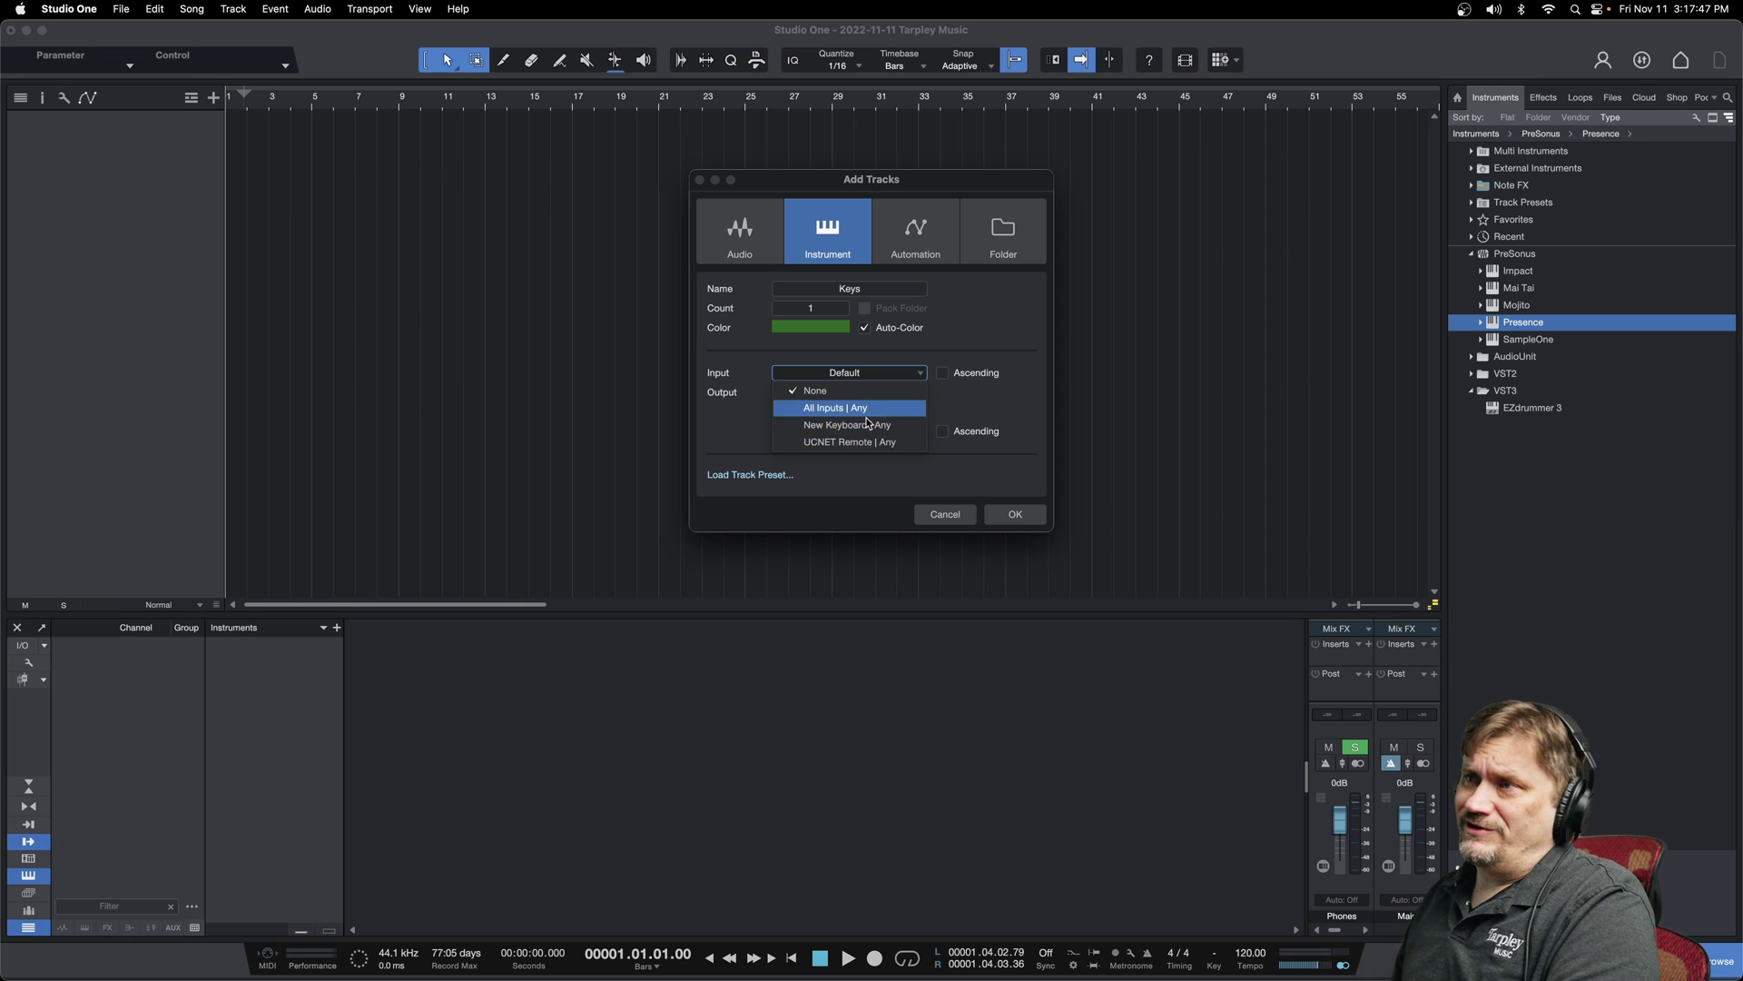
left_click(989, 408)
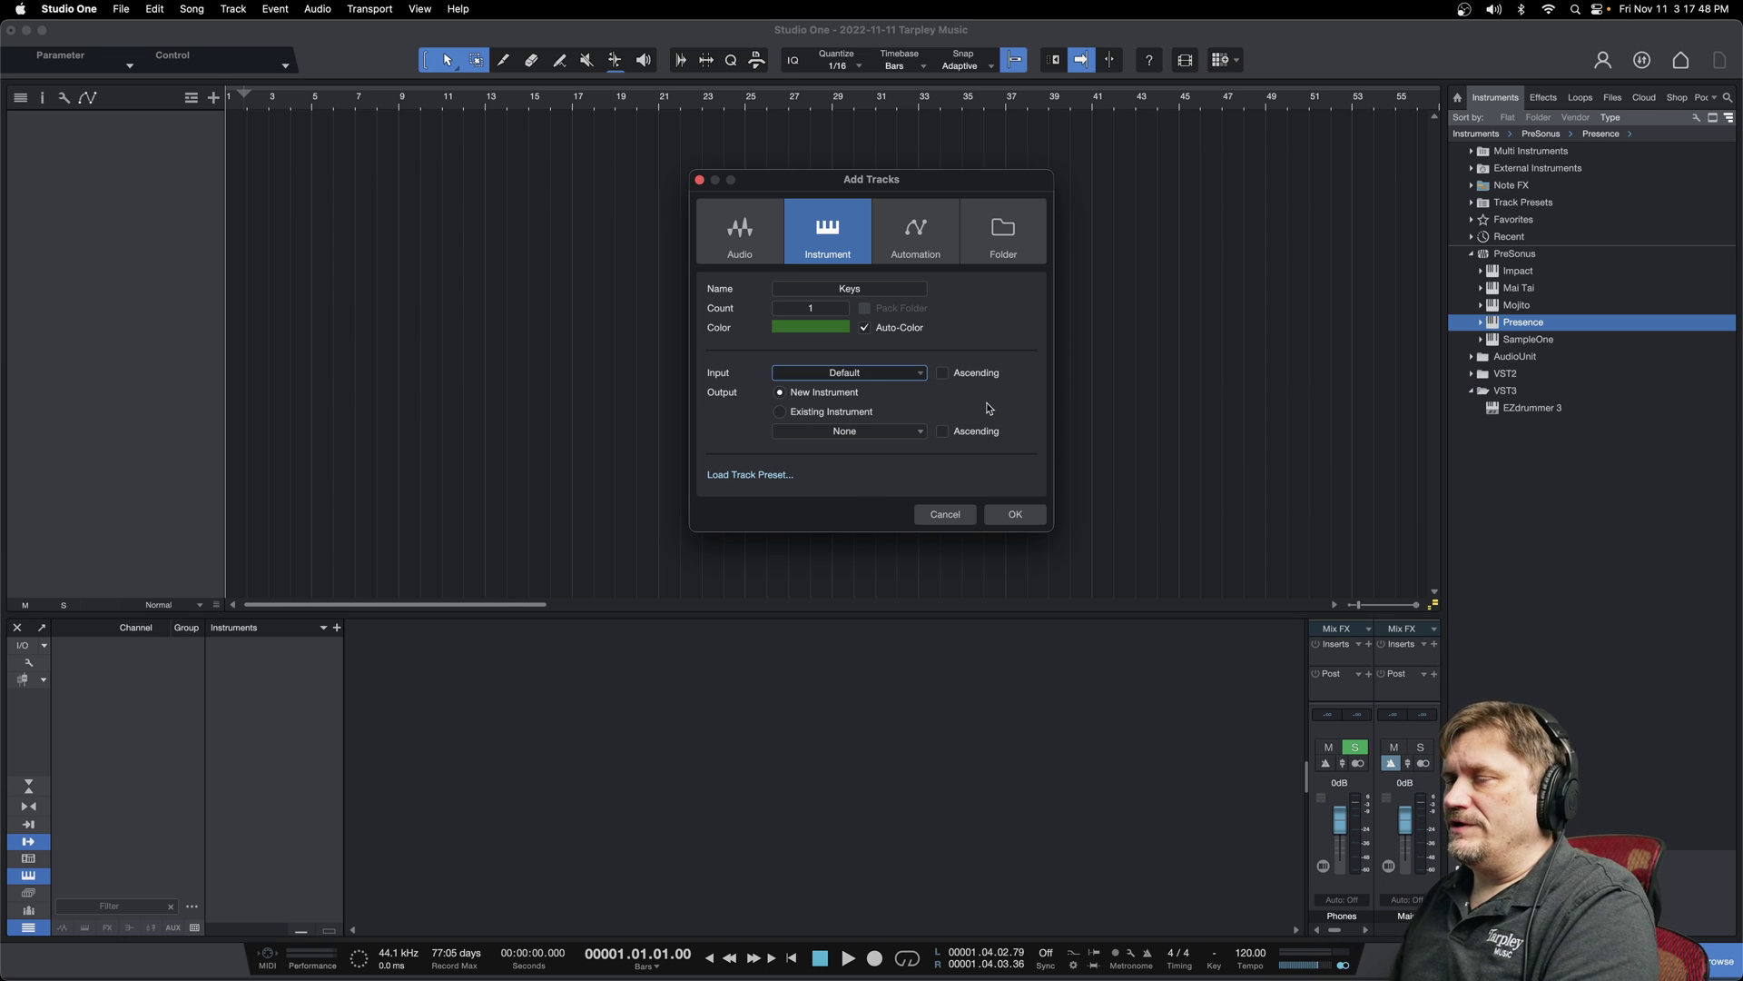
left_click(918, 376)
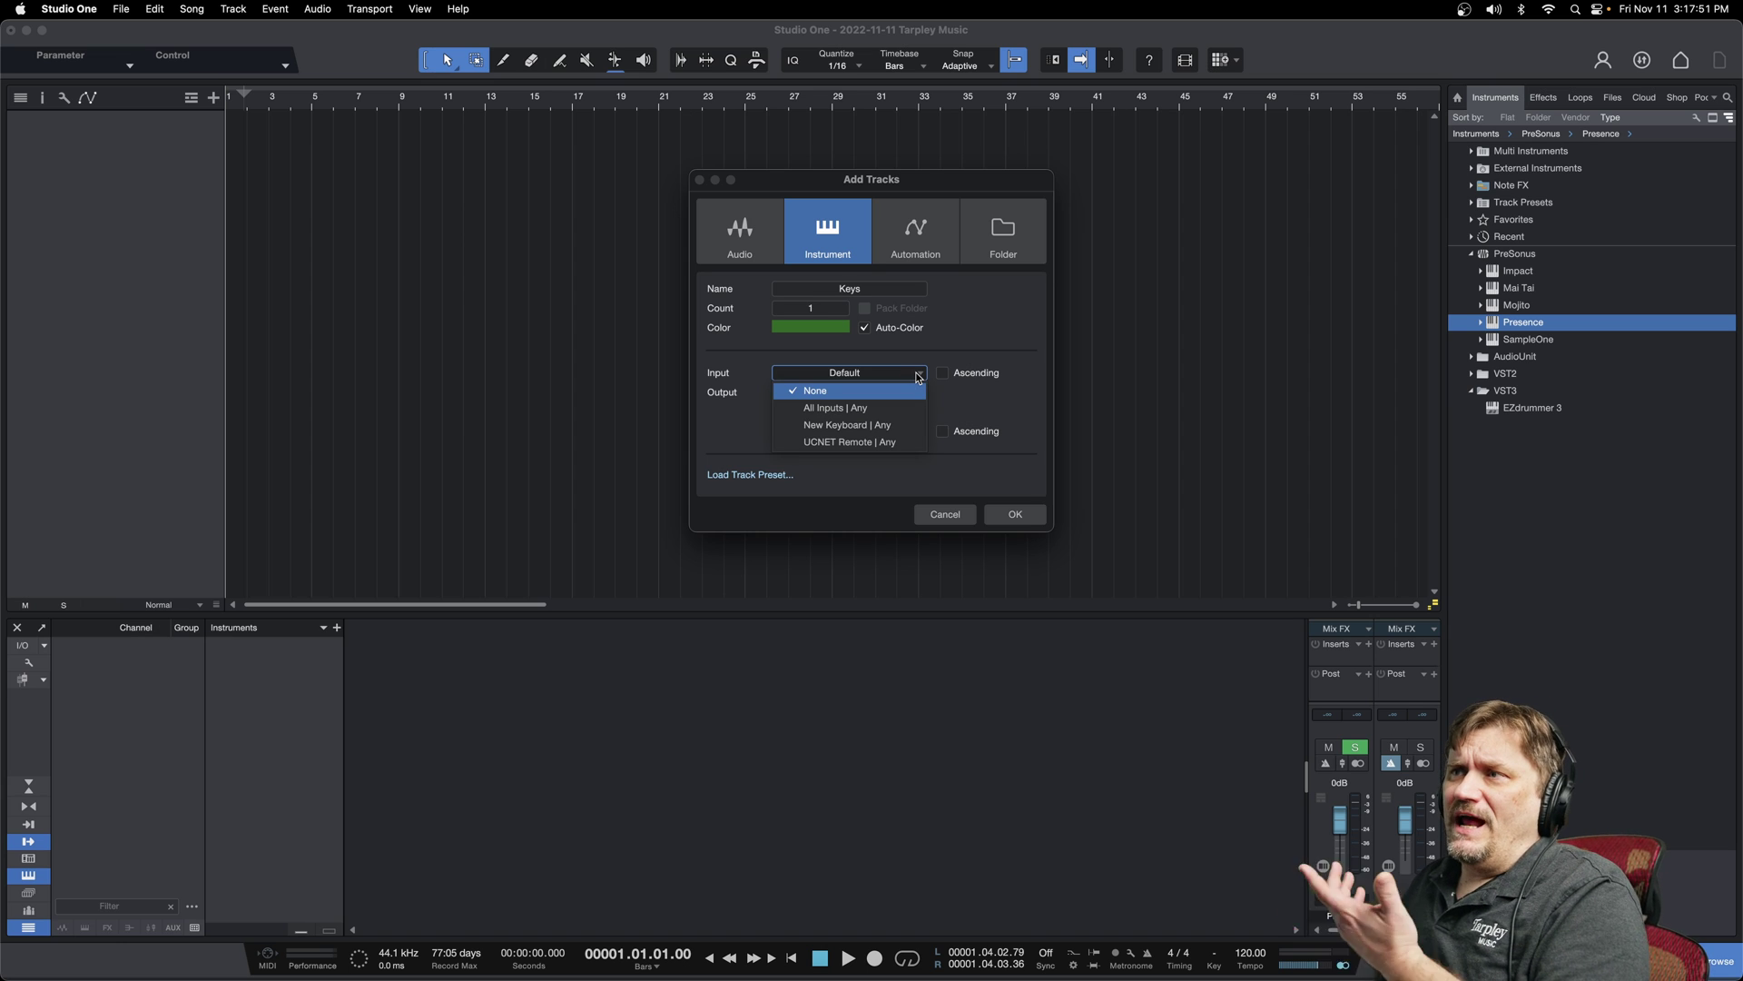
left_click(958, 395)
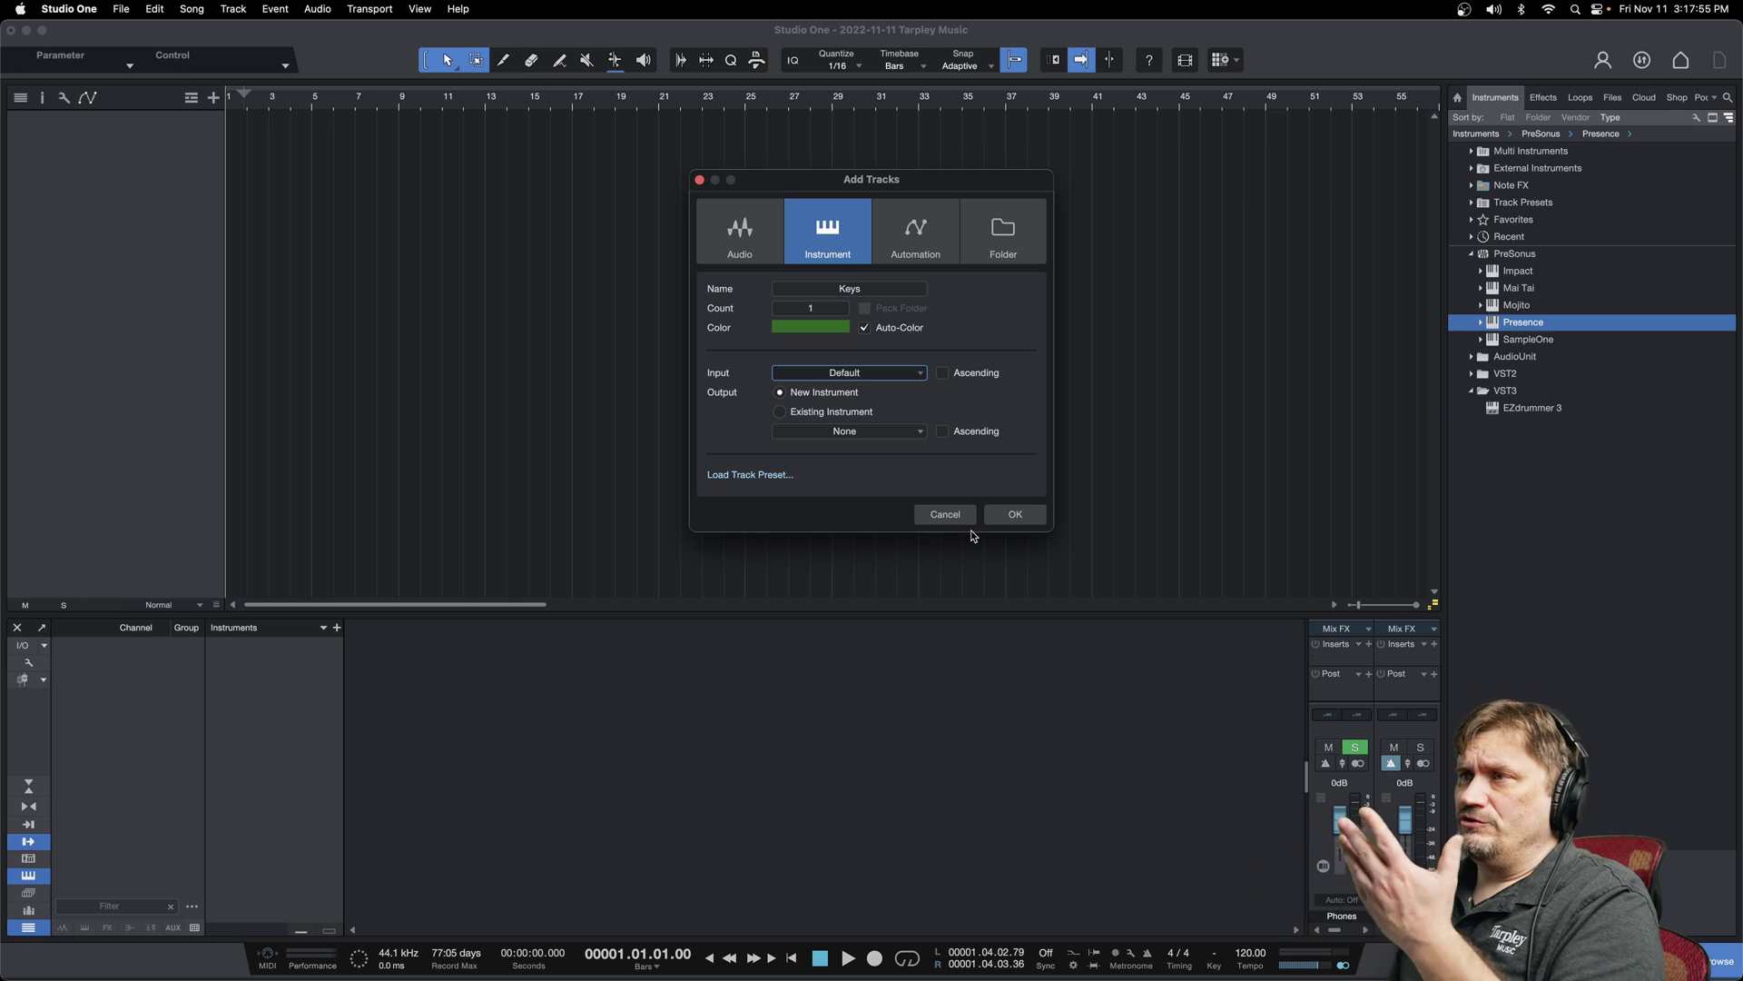
left_click(1014, 515)
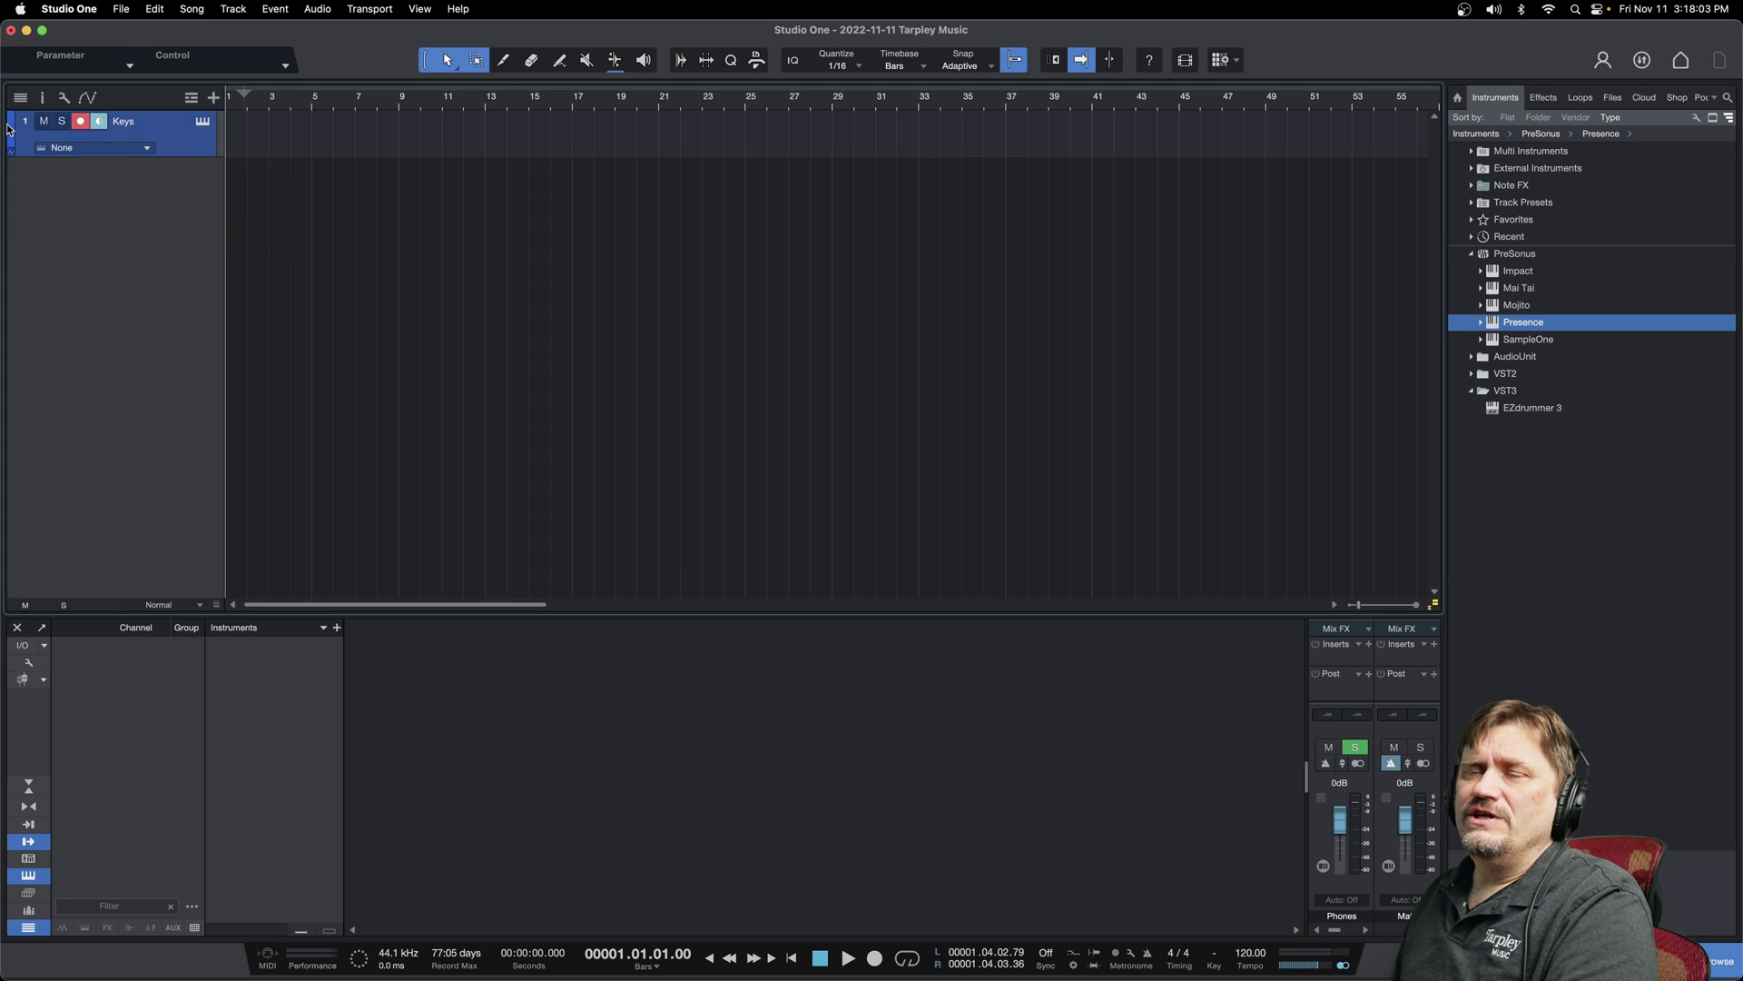
left_click(44, 122)
left_click(50, 123)
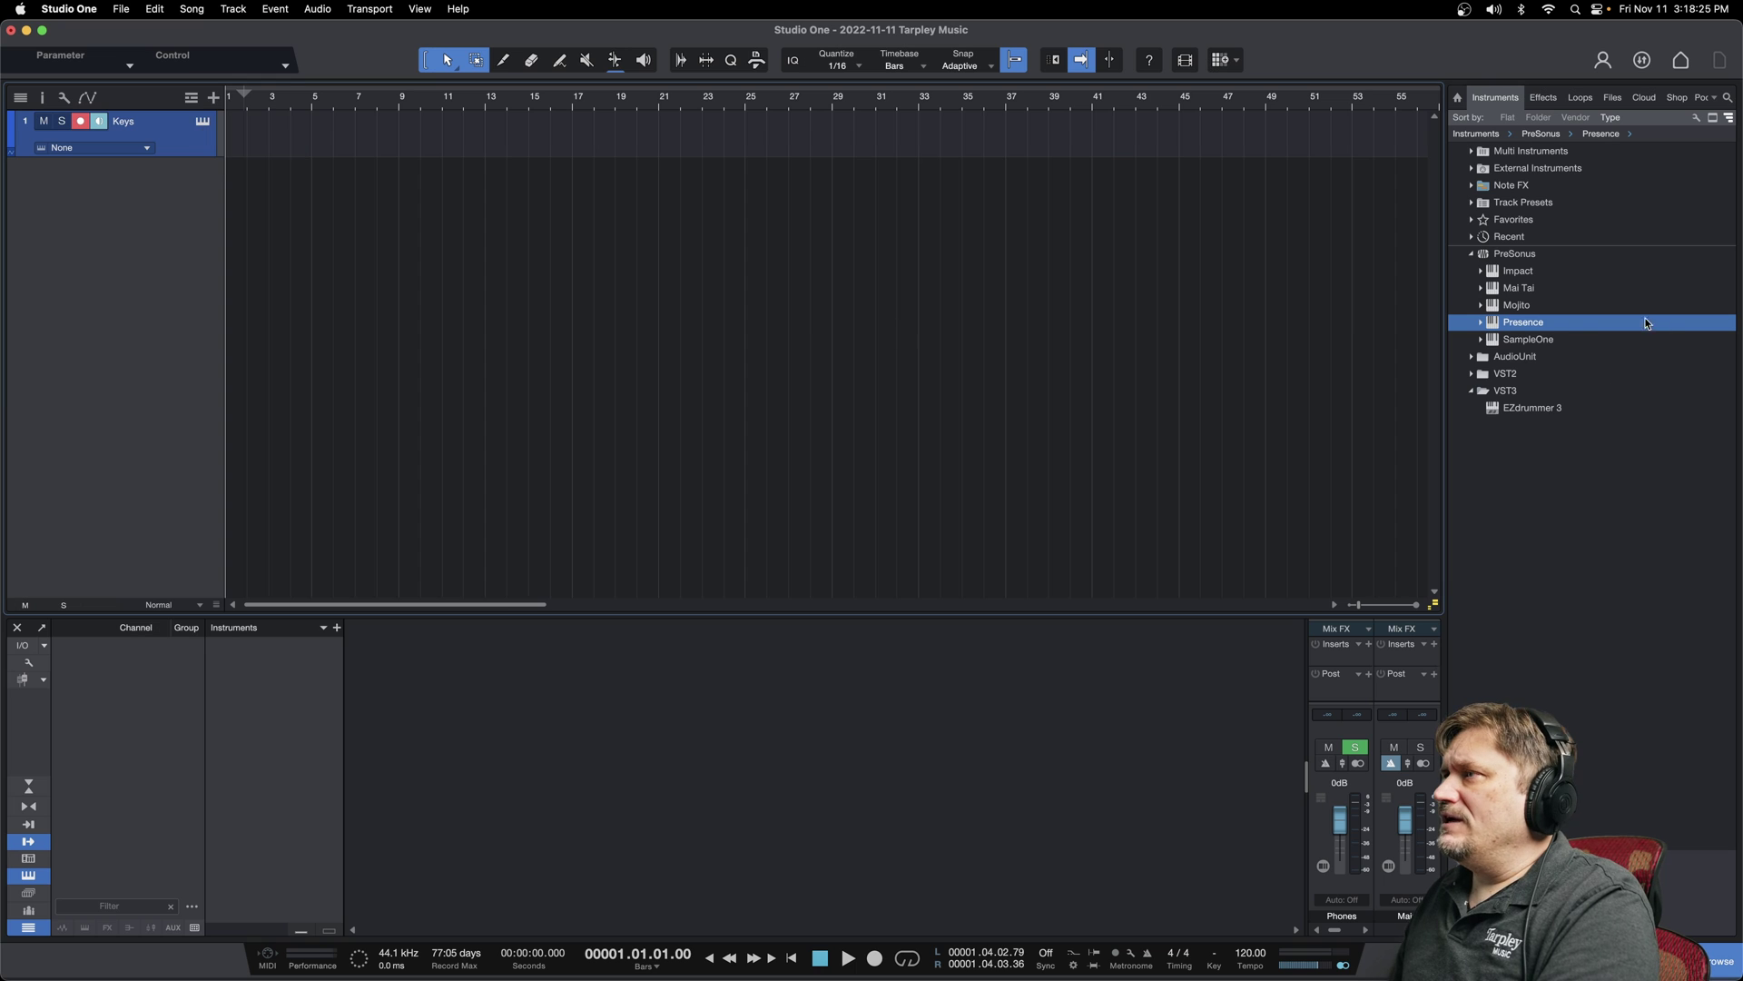
Browse Presence > Keyboards > Wurlitzer and drag the Wurlitzer Full preset onto the Keys track
left_click(1483, 323)
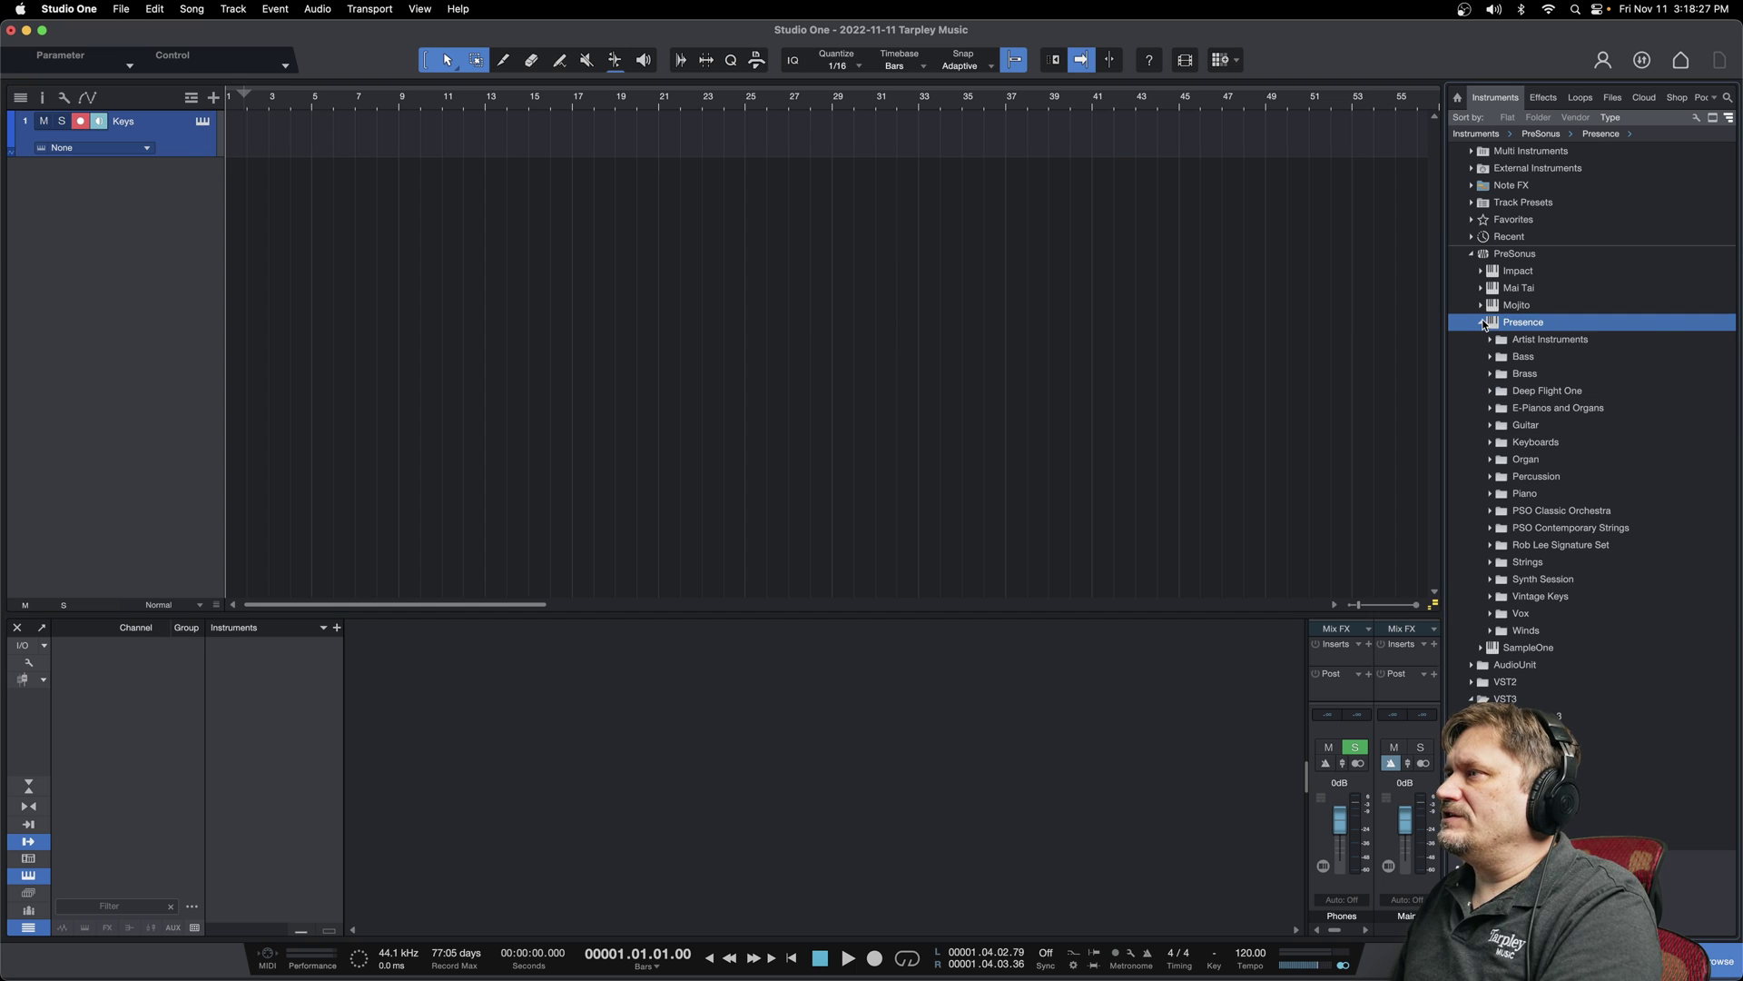
left_click(1492, 443)
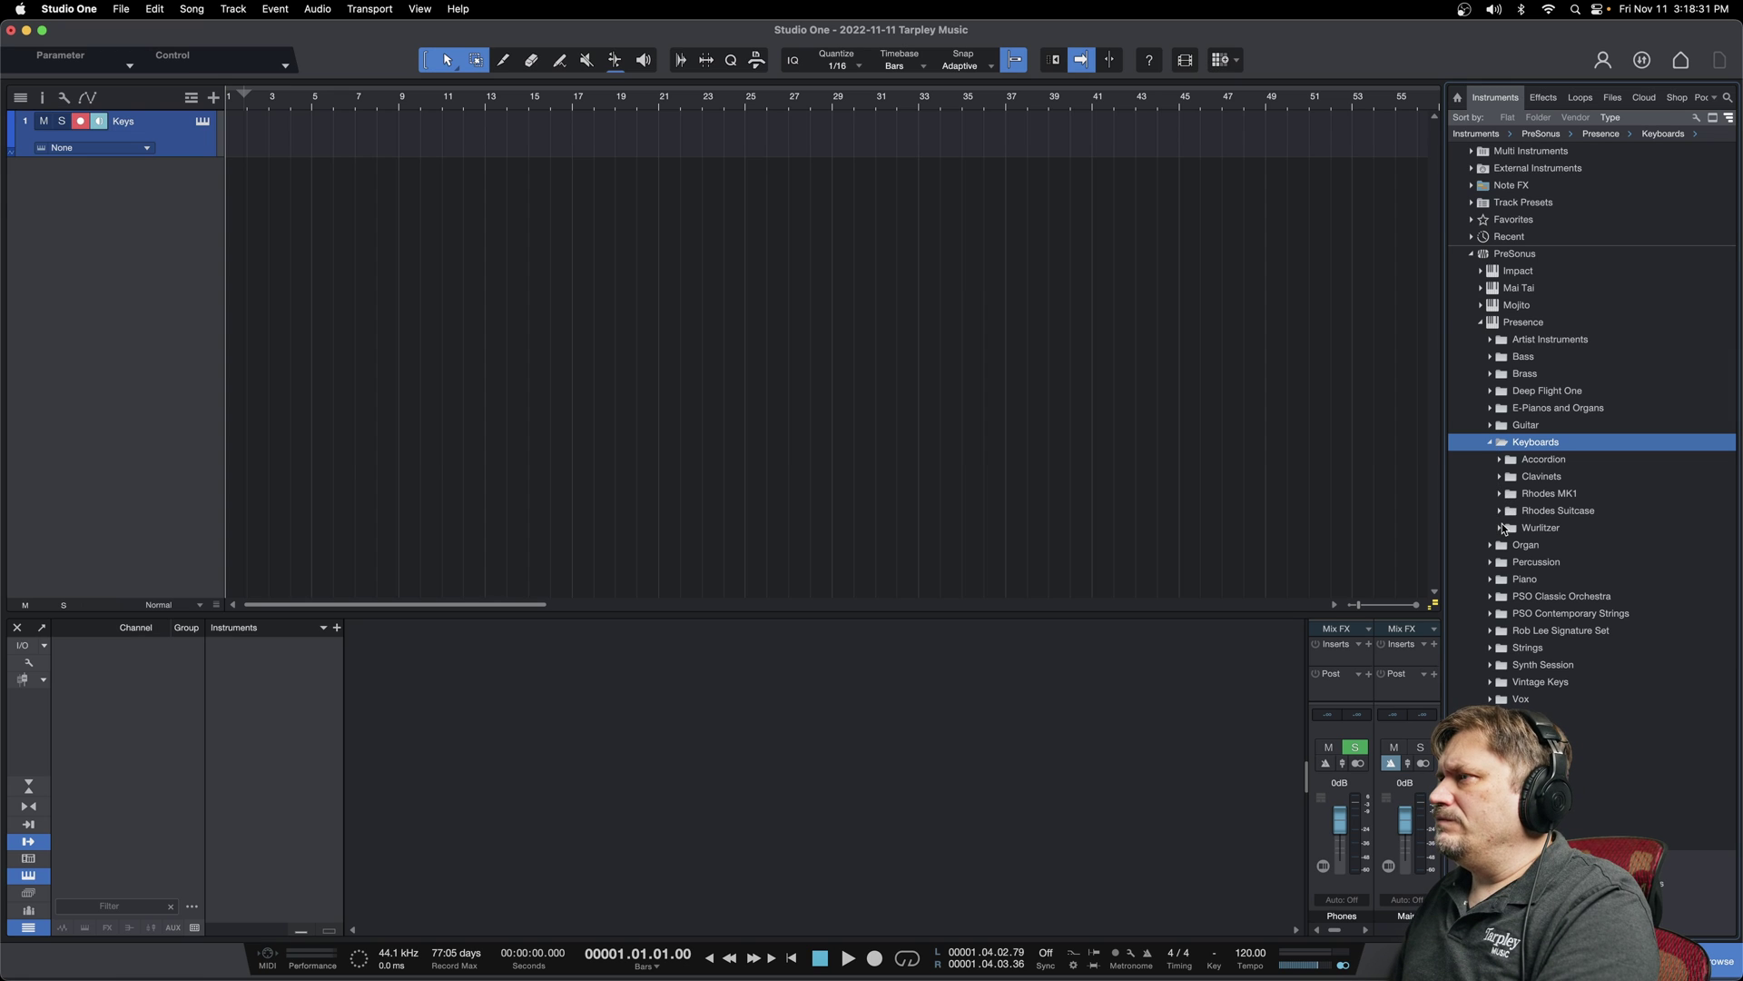
left_click(1500, 529)
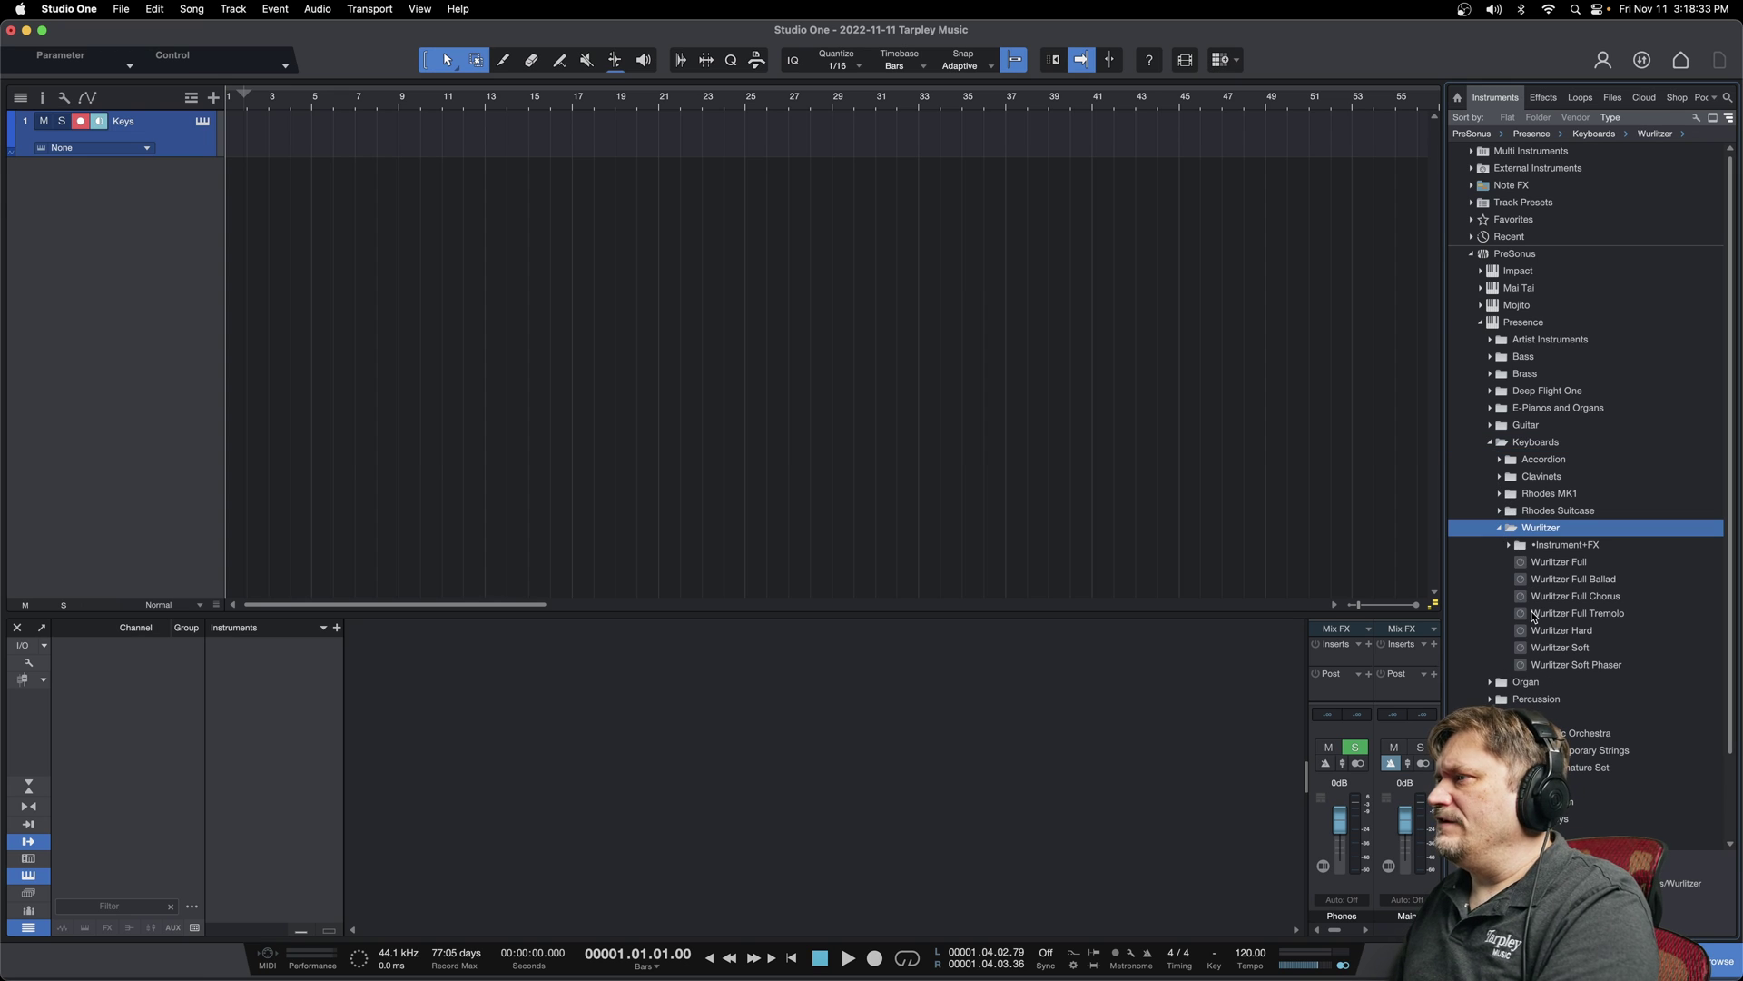
scroll(1533, 617, "down", 2)
left_click(1572, 530)
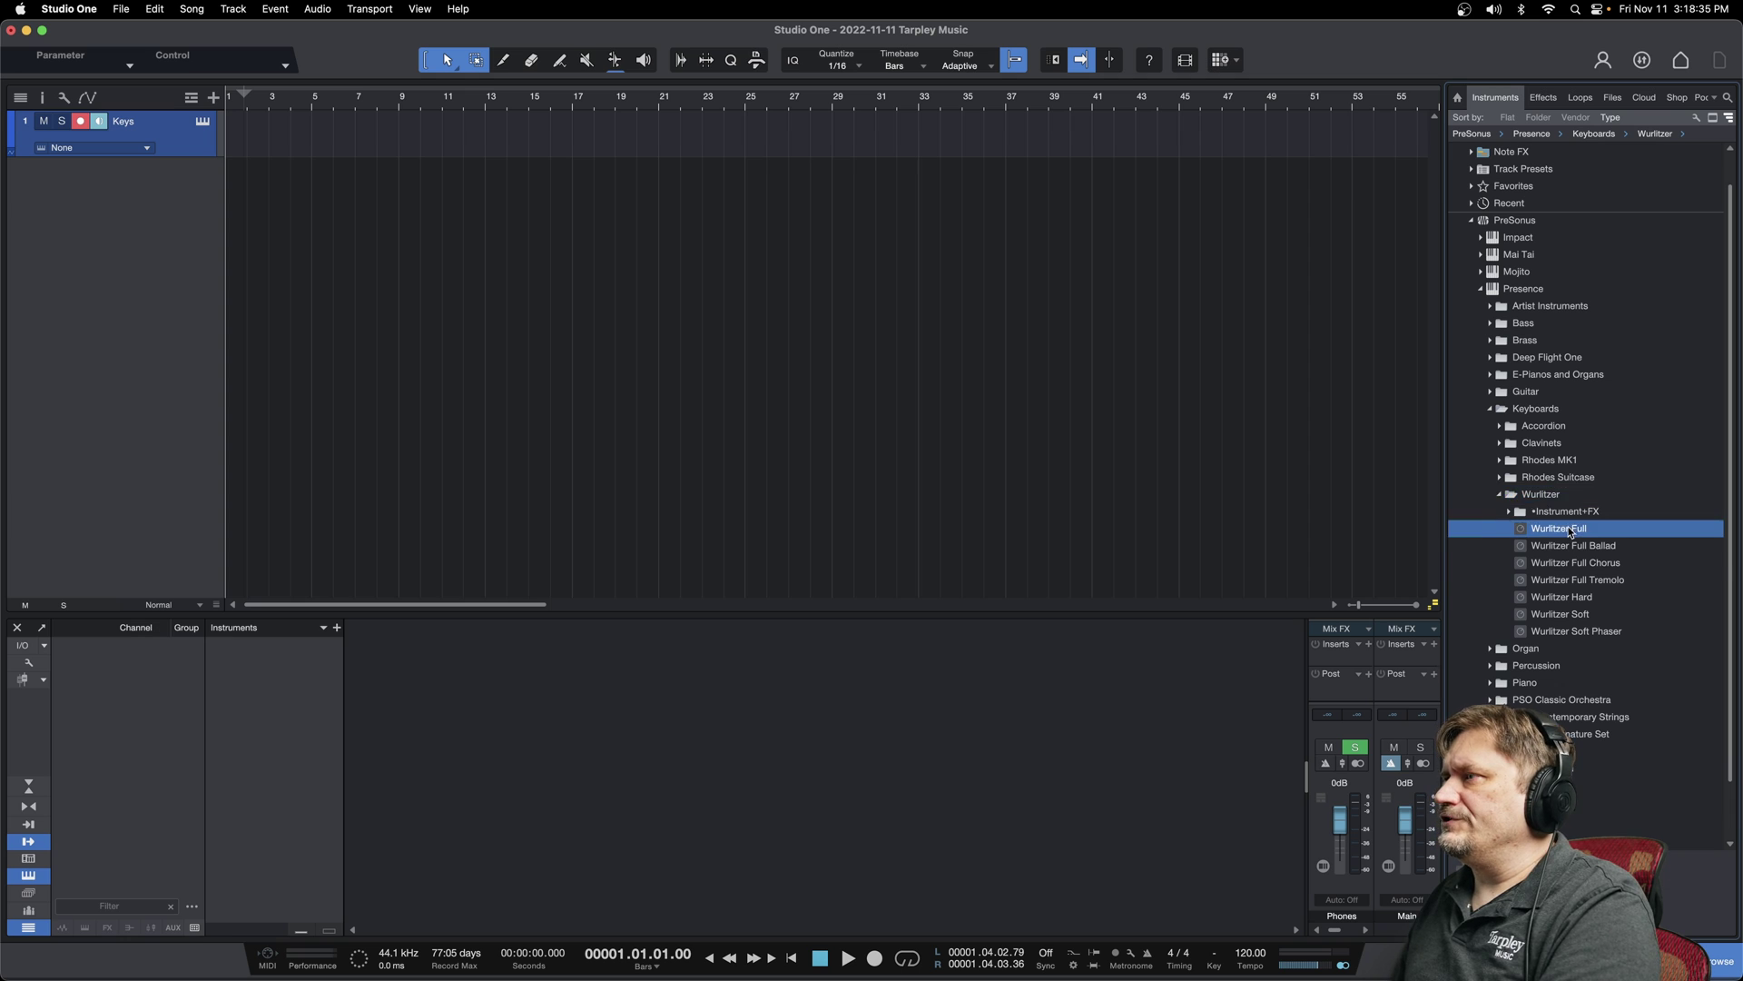
left_click_drag(615, 68, 390, 149)
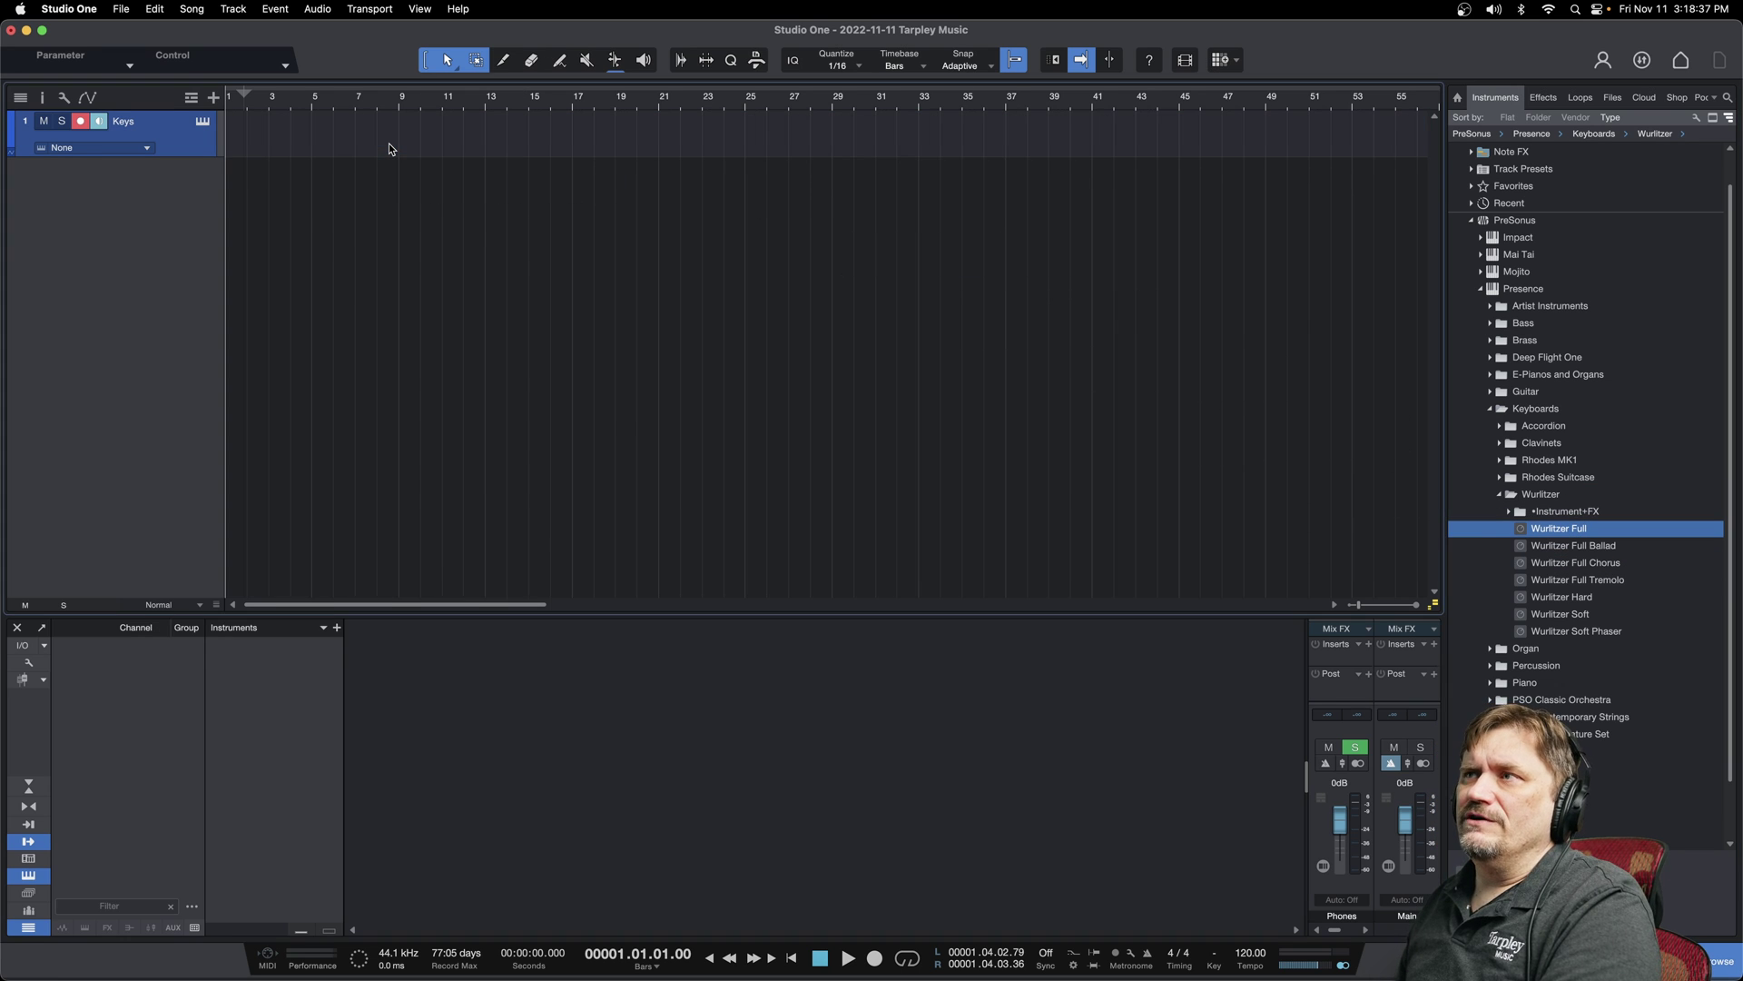
left_click(927, 677)
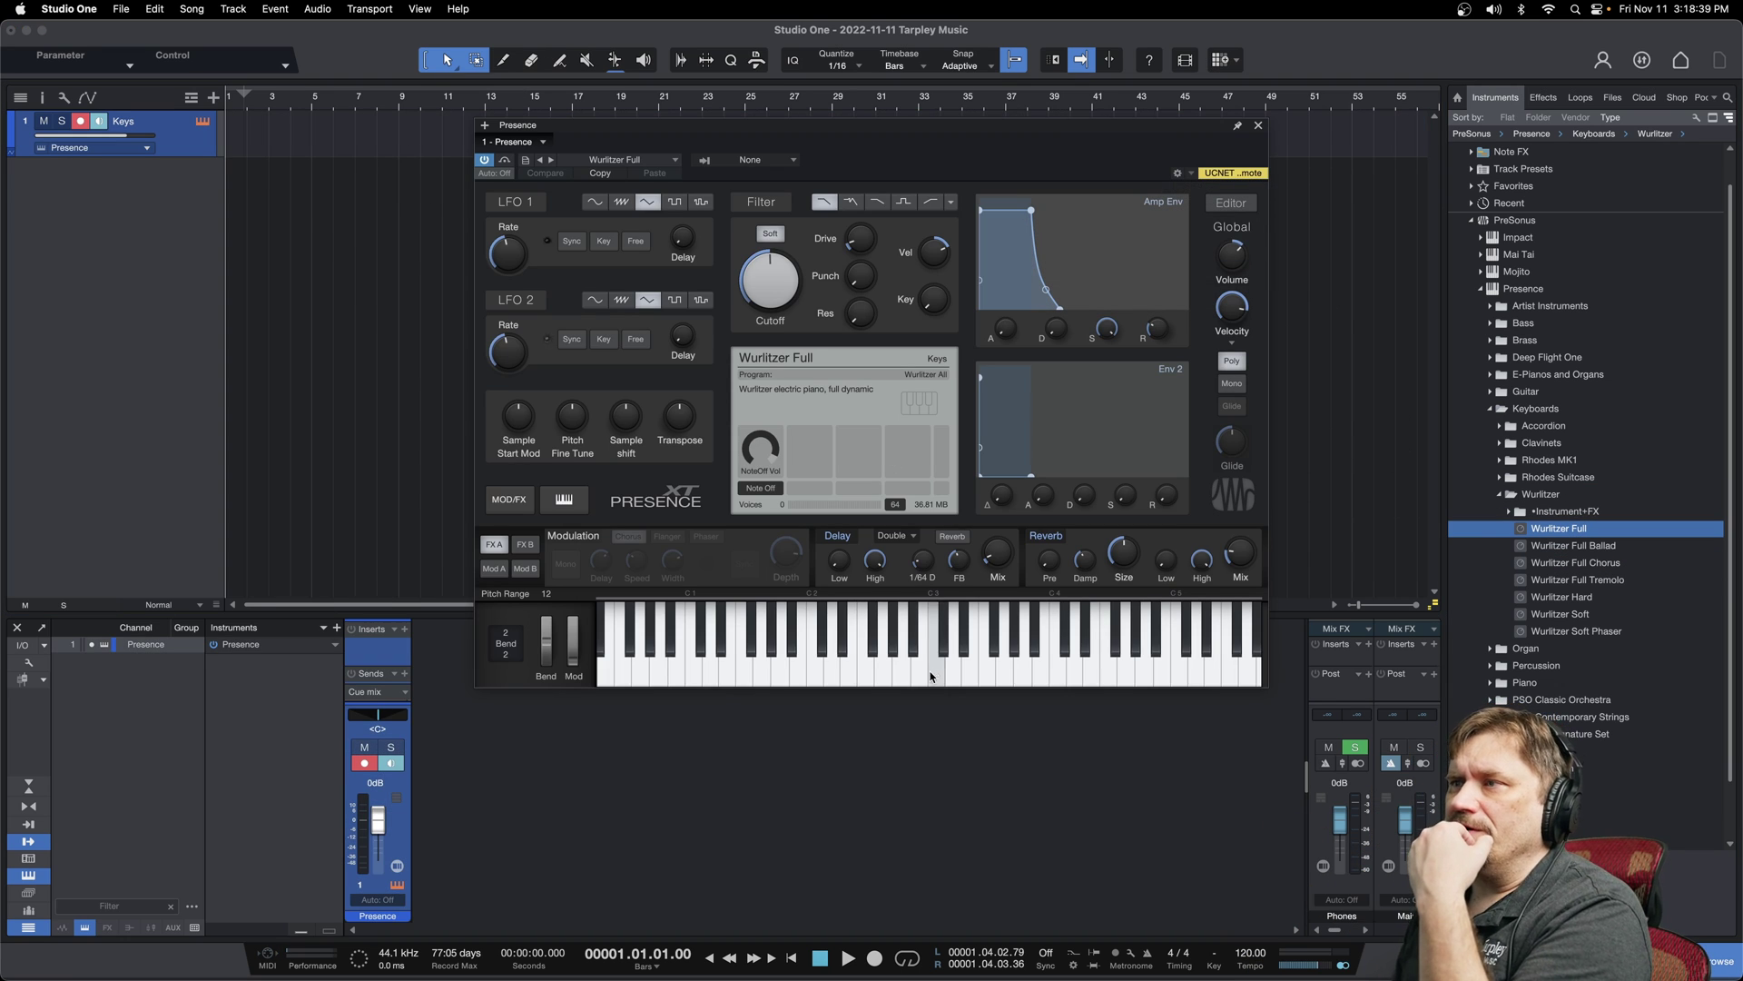
left_click(761, 672)
left_click(731, 672)
left_click(866, 662)
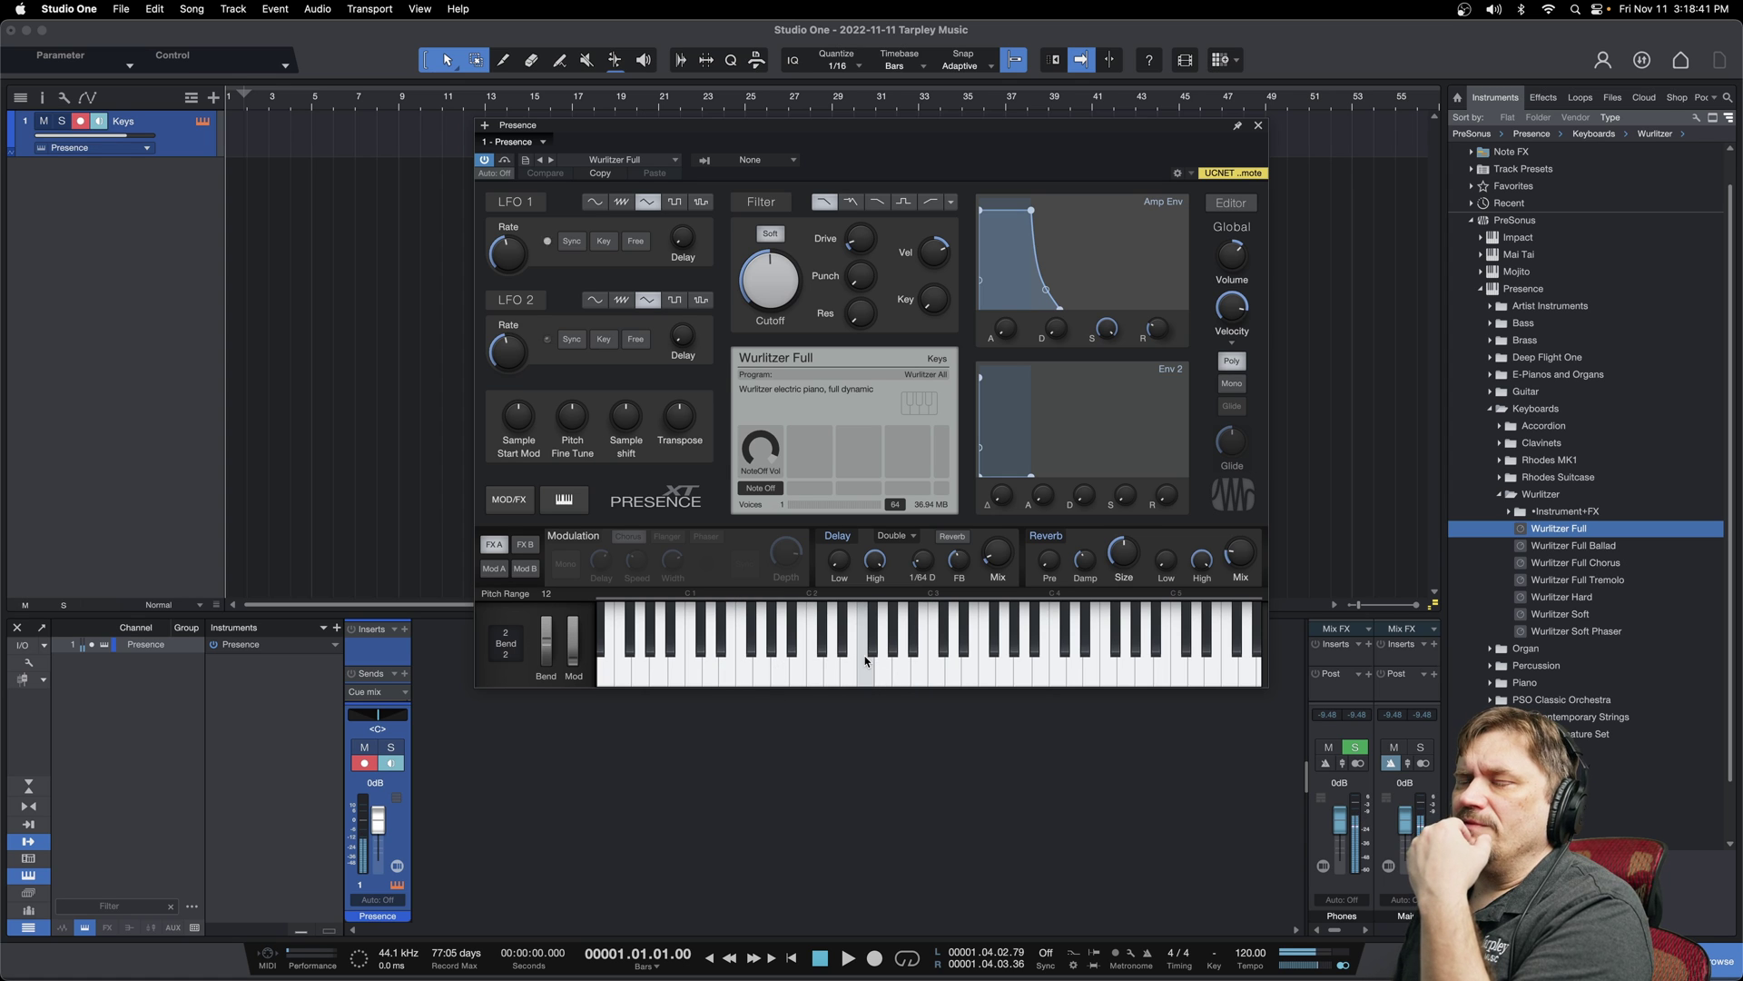
left_click(999, 663)
left_click(817, 681)
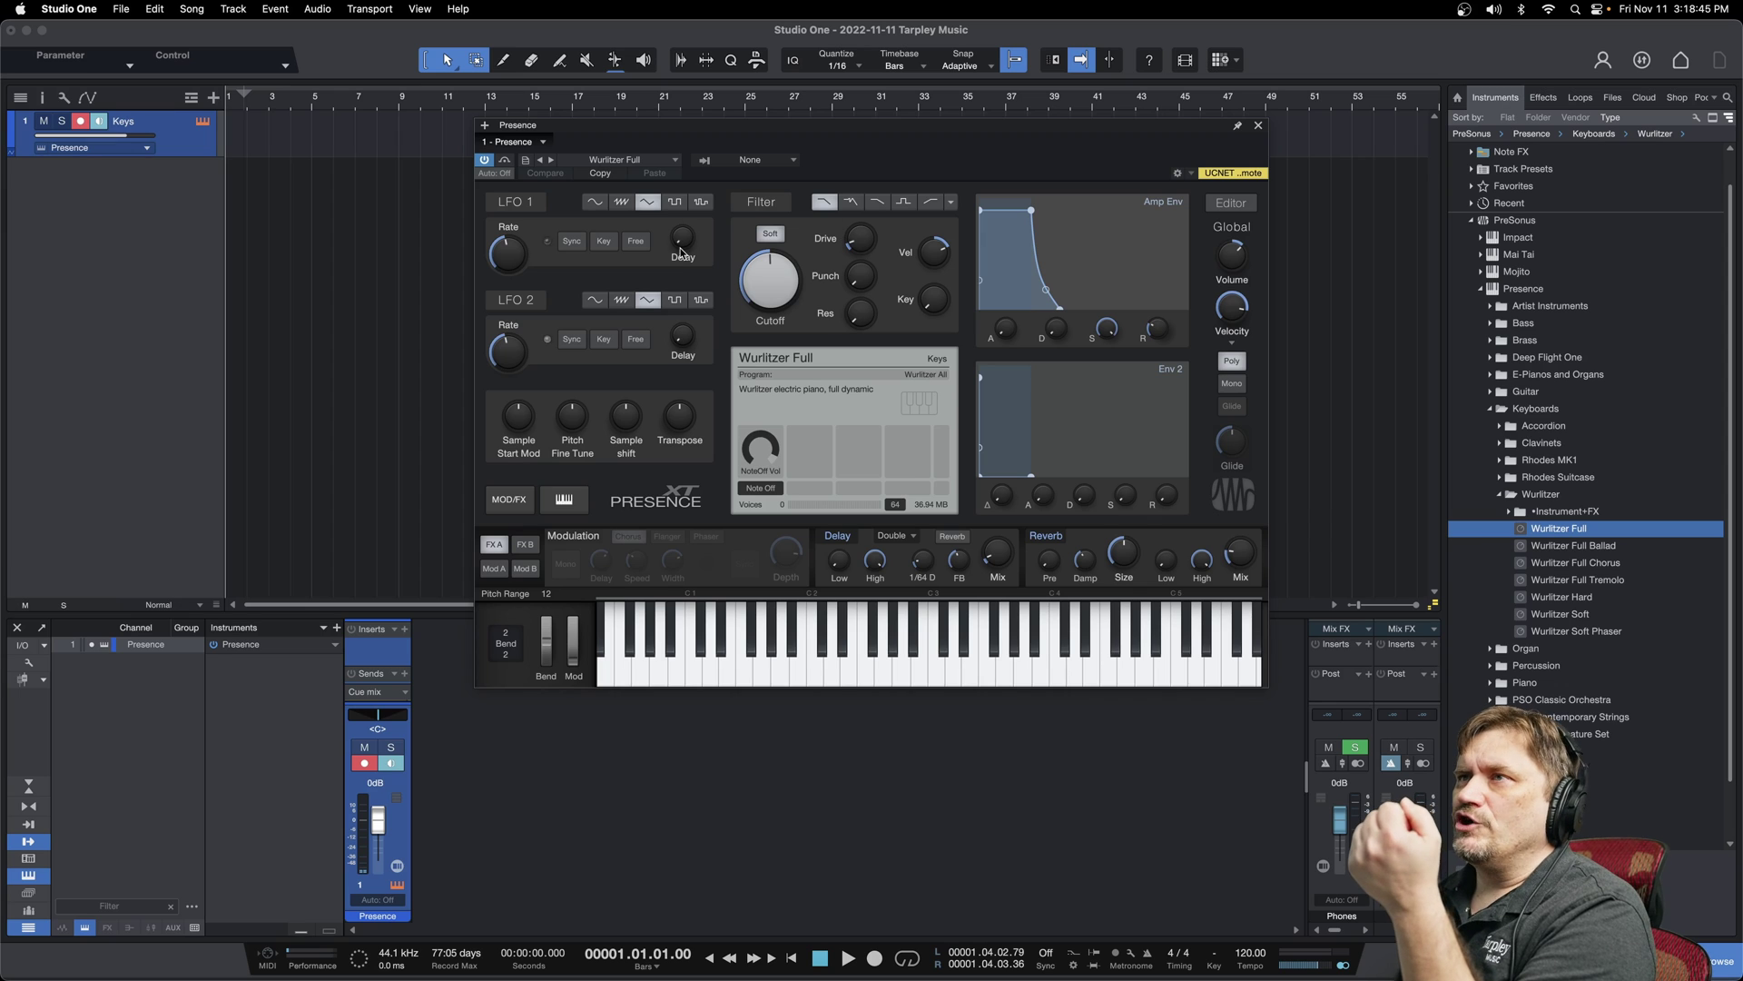
left_click(675, 160)
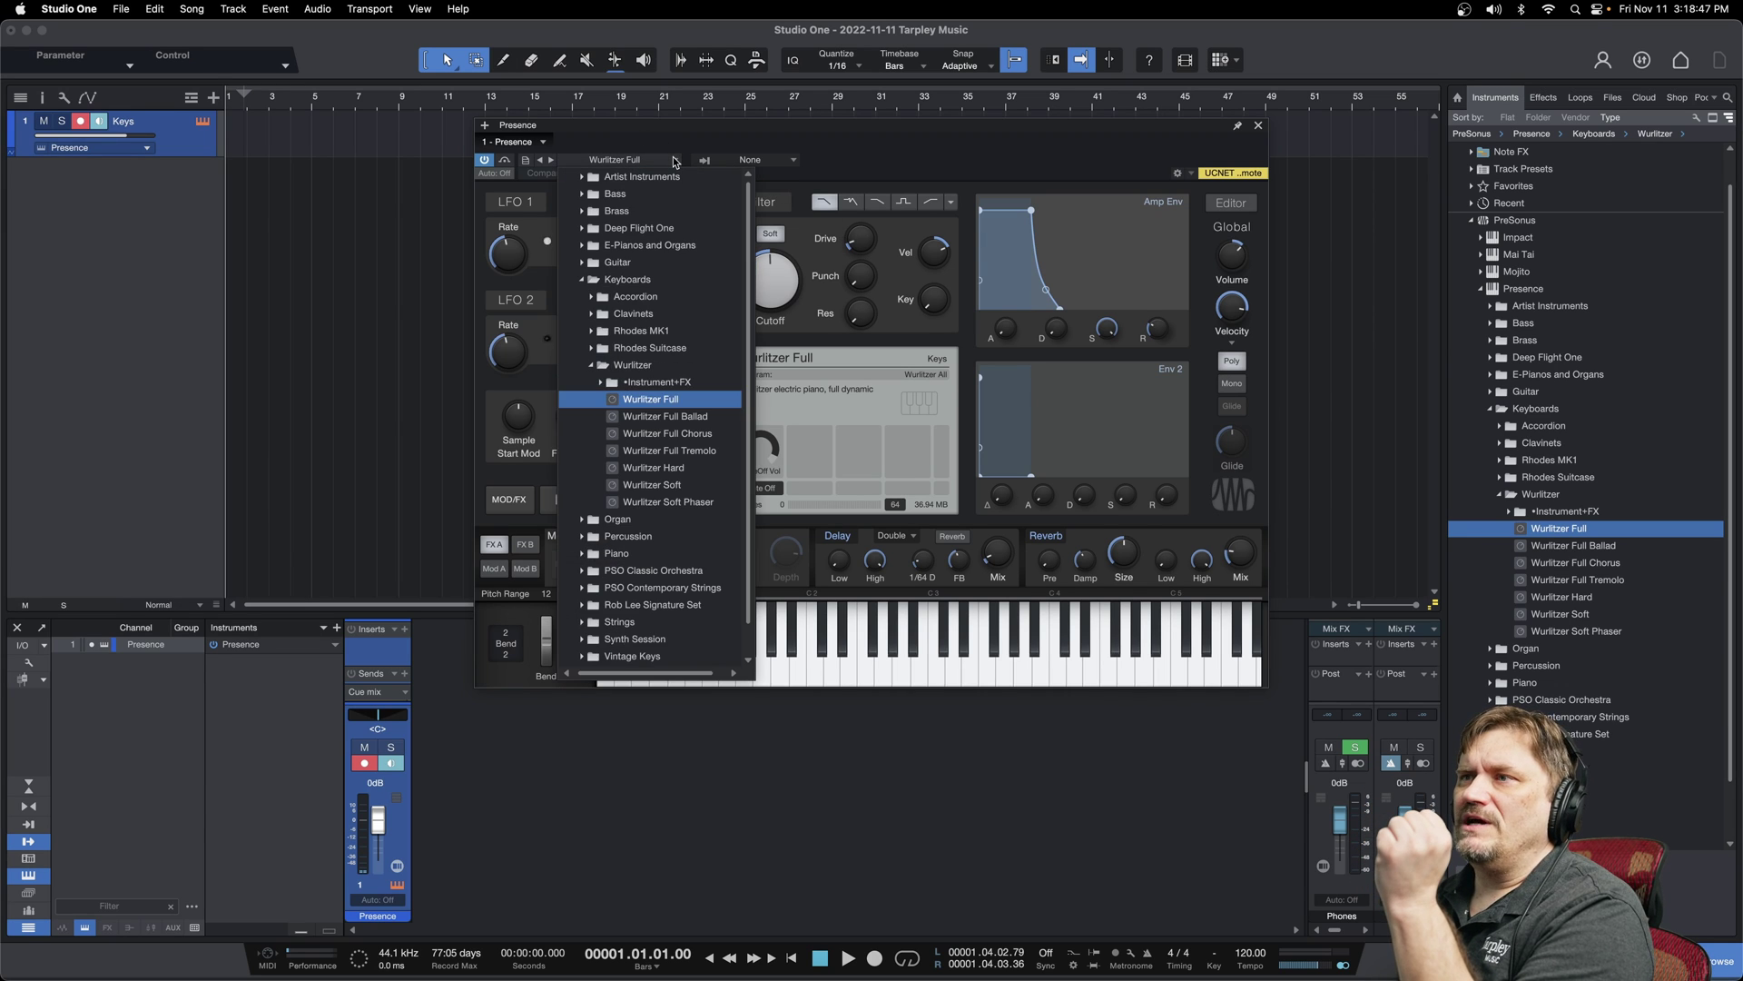
left_click(877, 134)
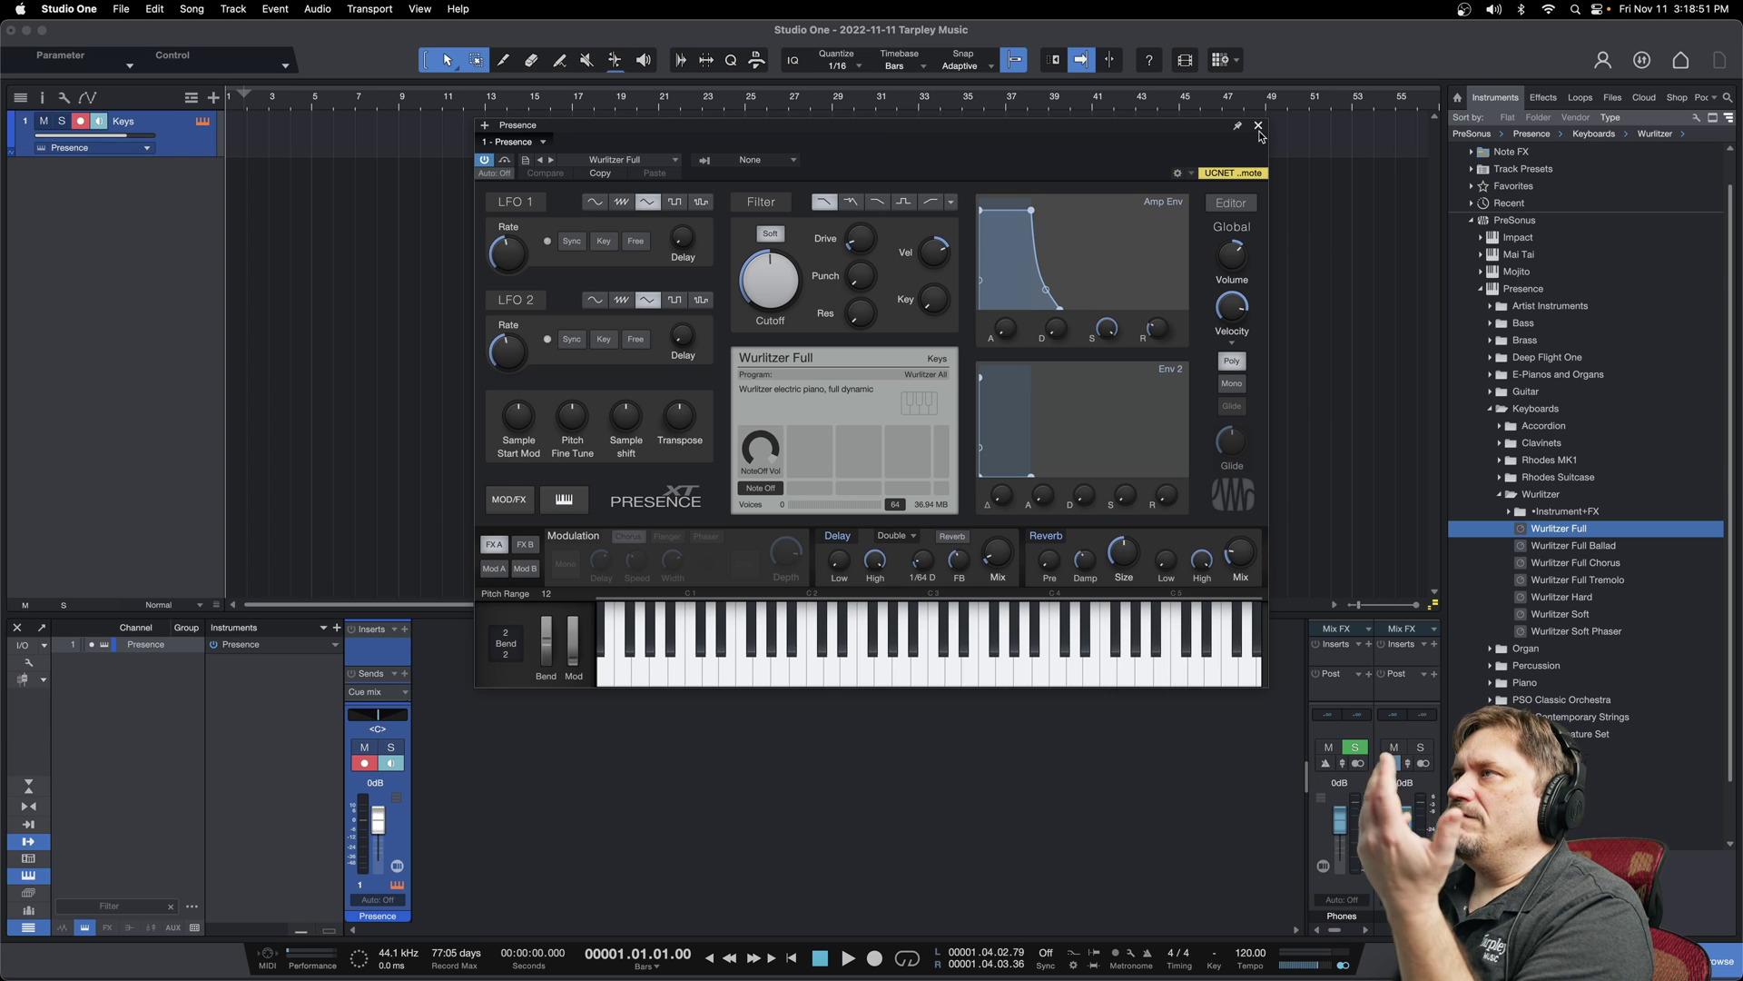
Cancel the Add Tracks dialog and close the Presence instrument window
left_click(214, 97)
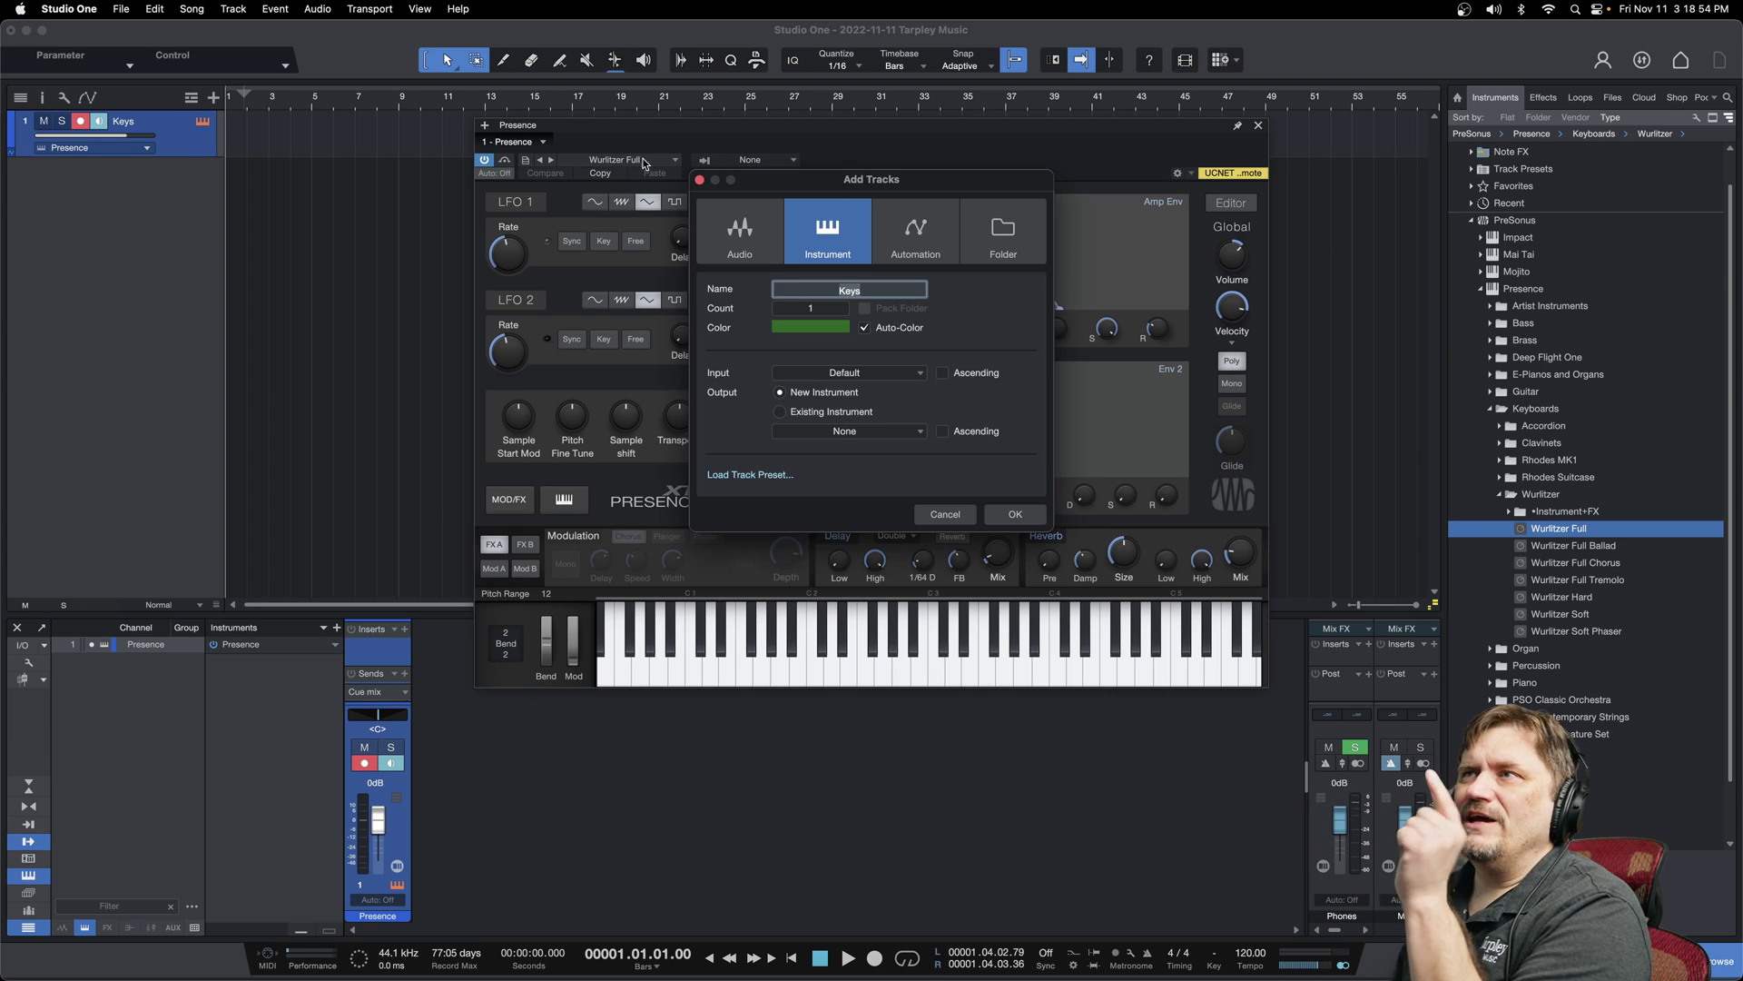
left_click(945, 517)
left_click(1260, 126)
left_click(1260, 127)
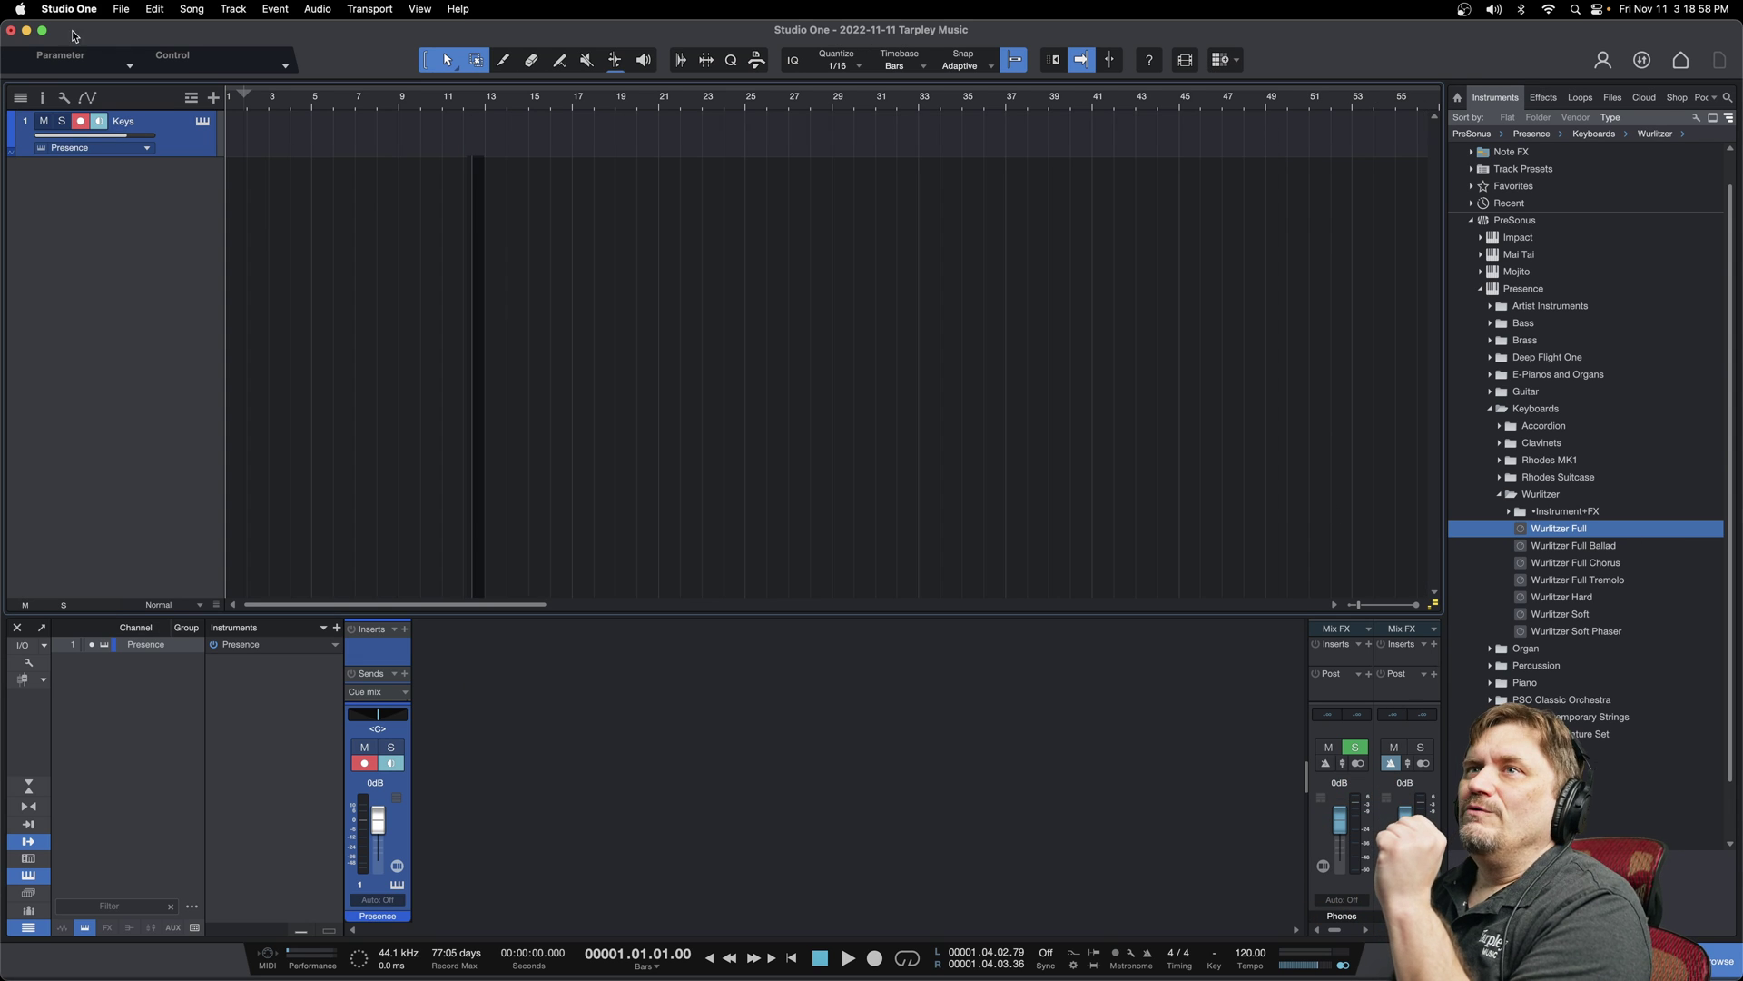
Remove the Keys track, then drag Wurlitzer Full in to create a new instrument track
right_click(186, 146)
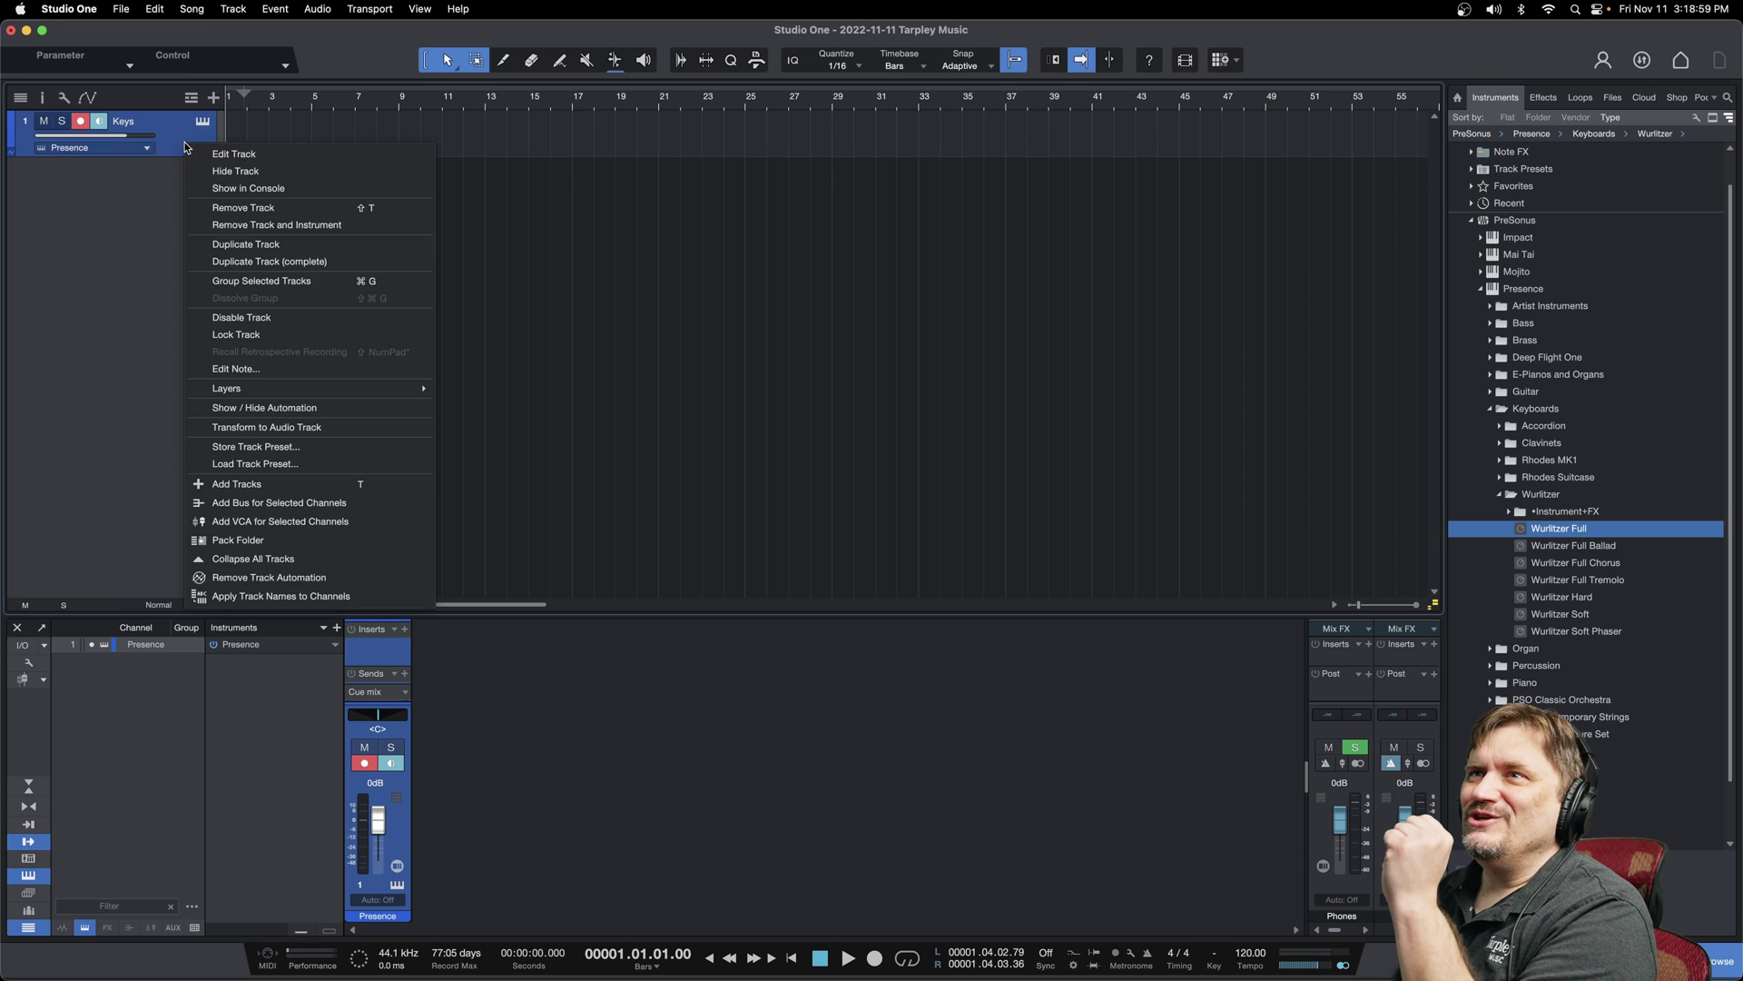
left_click(275, 209)
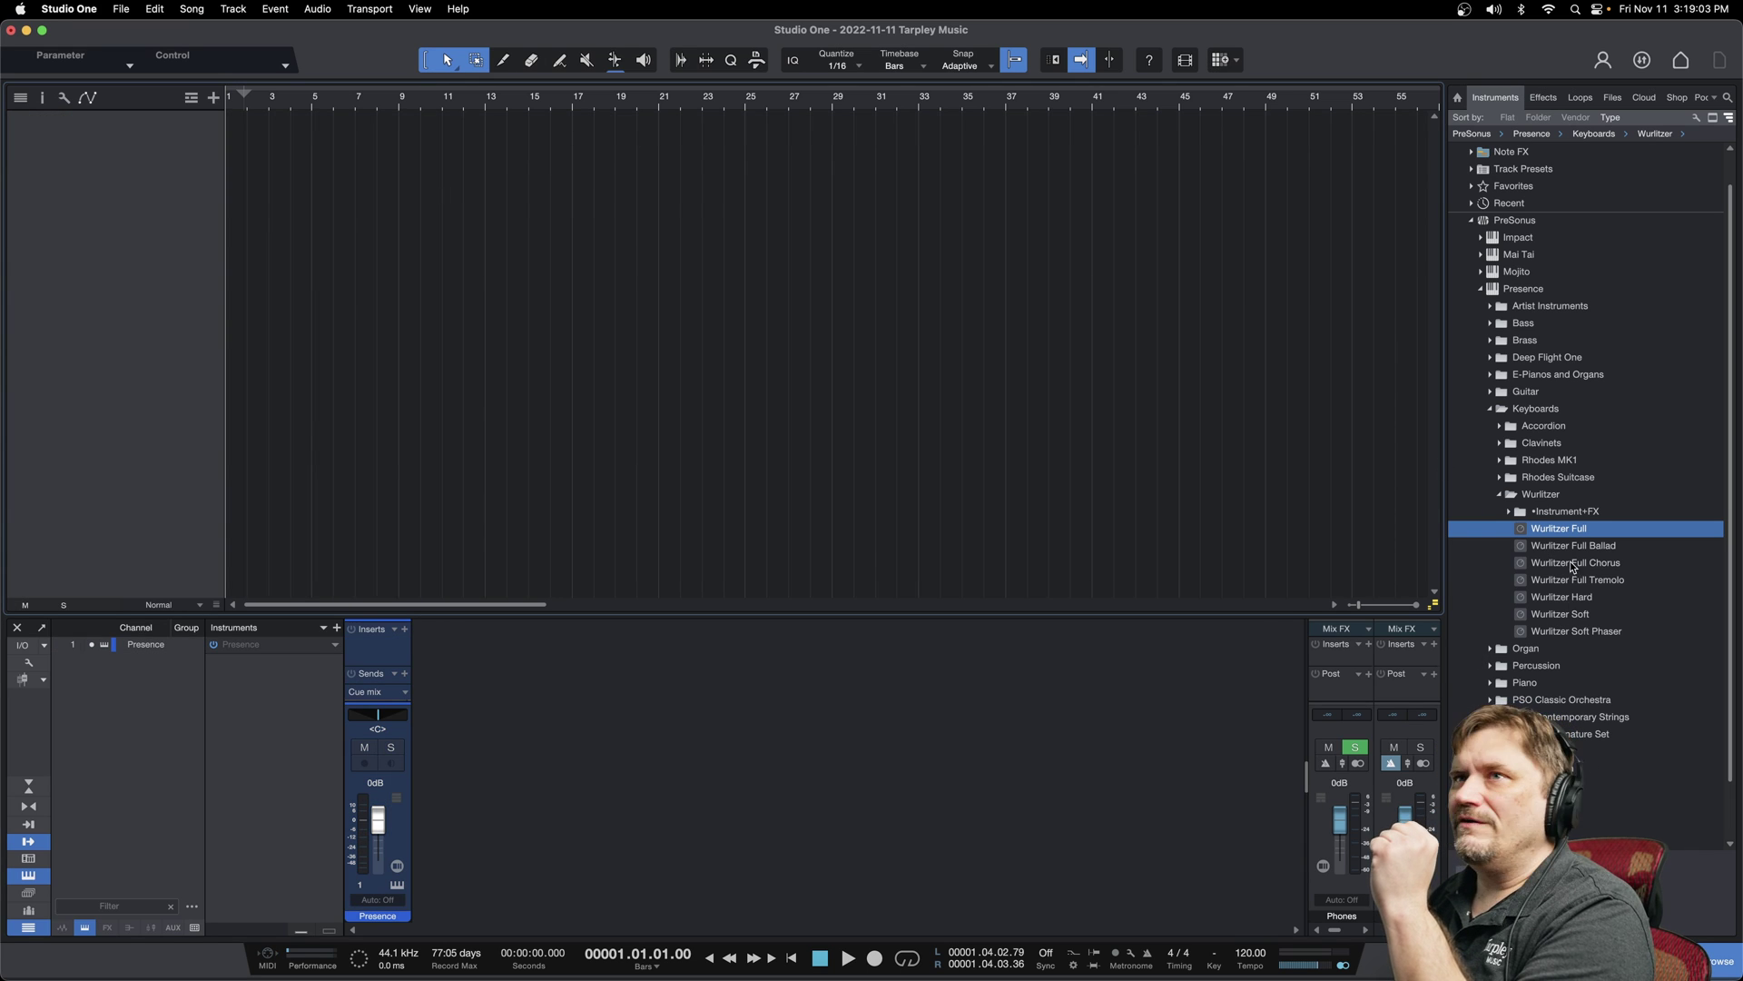
left_click_drag(1584, 529, 471, 143)
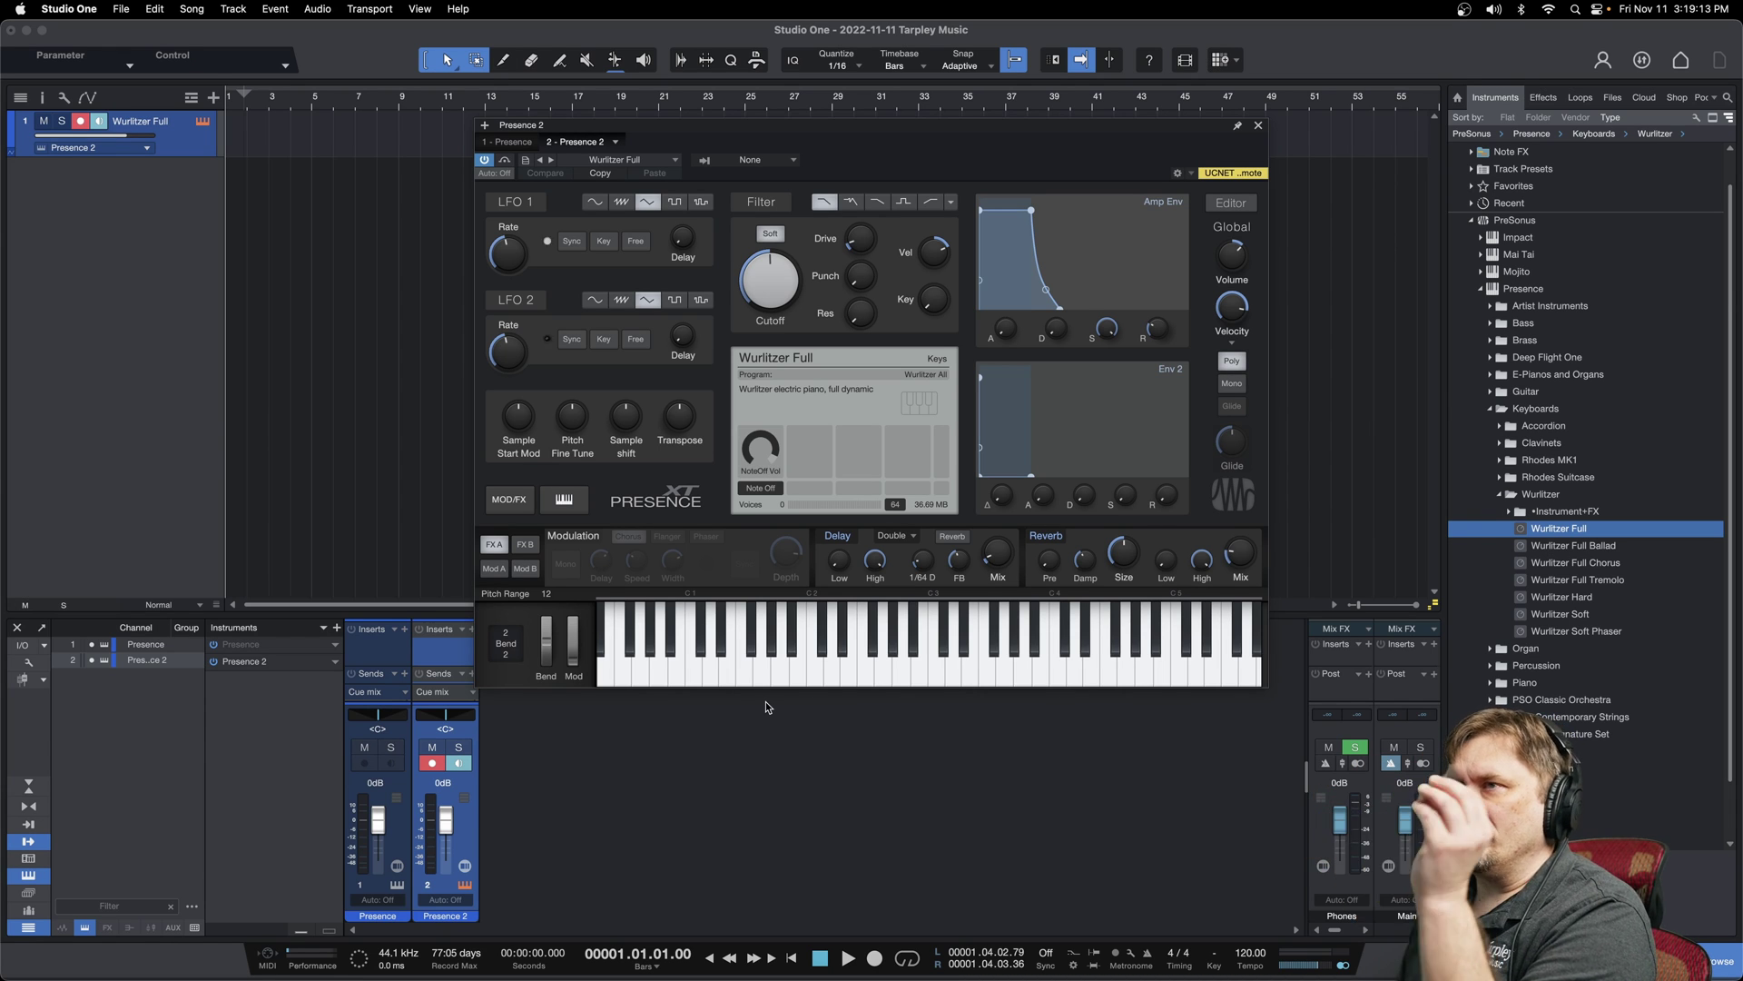
Close the Presence editor and remove the Wurlitzer Full track
left_click(1258, 127)
right_click(174, 136)
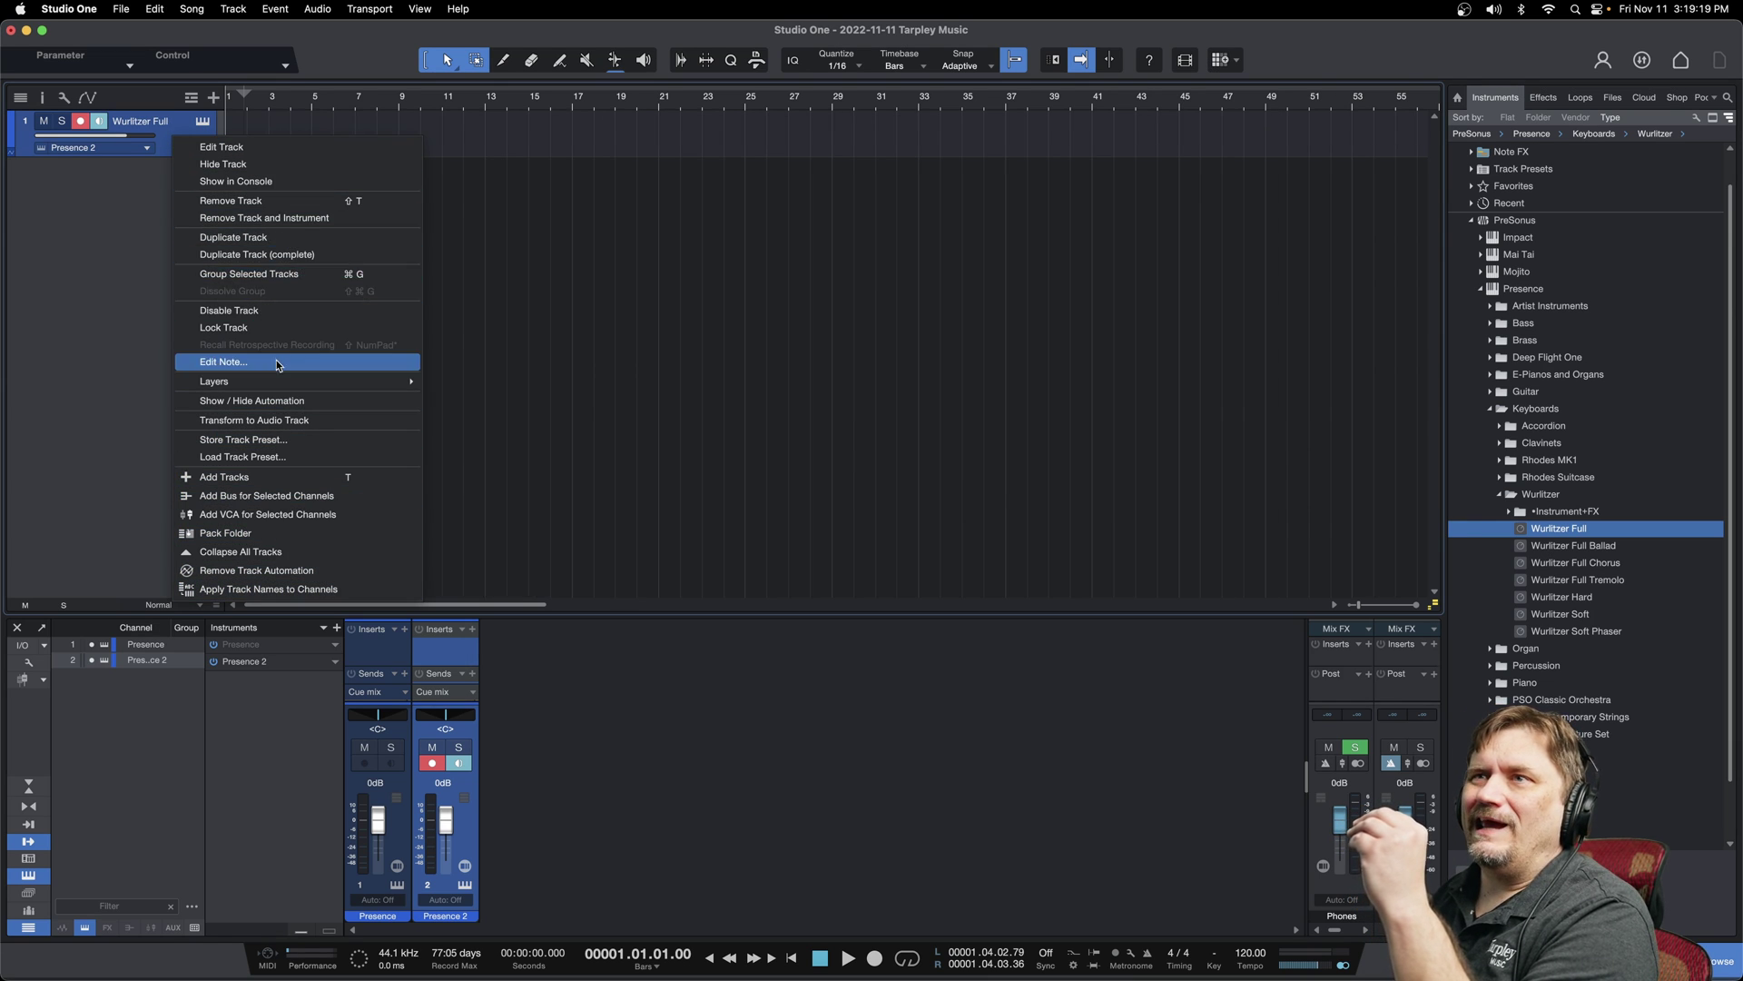
left_click(272, 201)
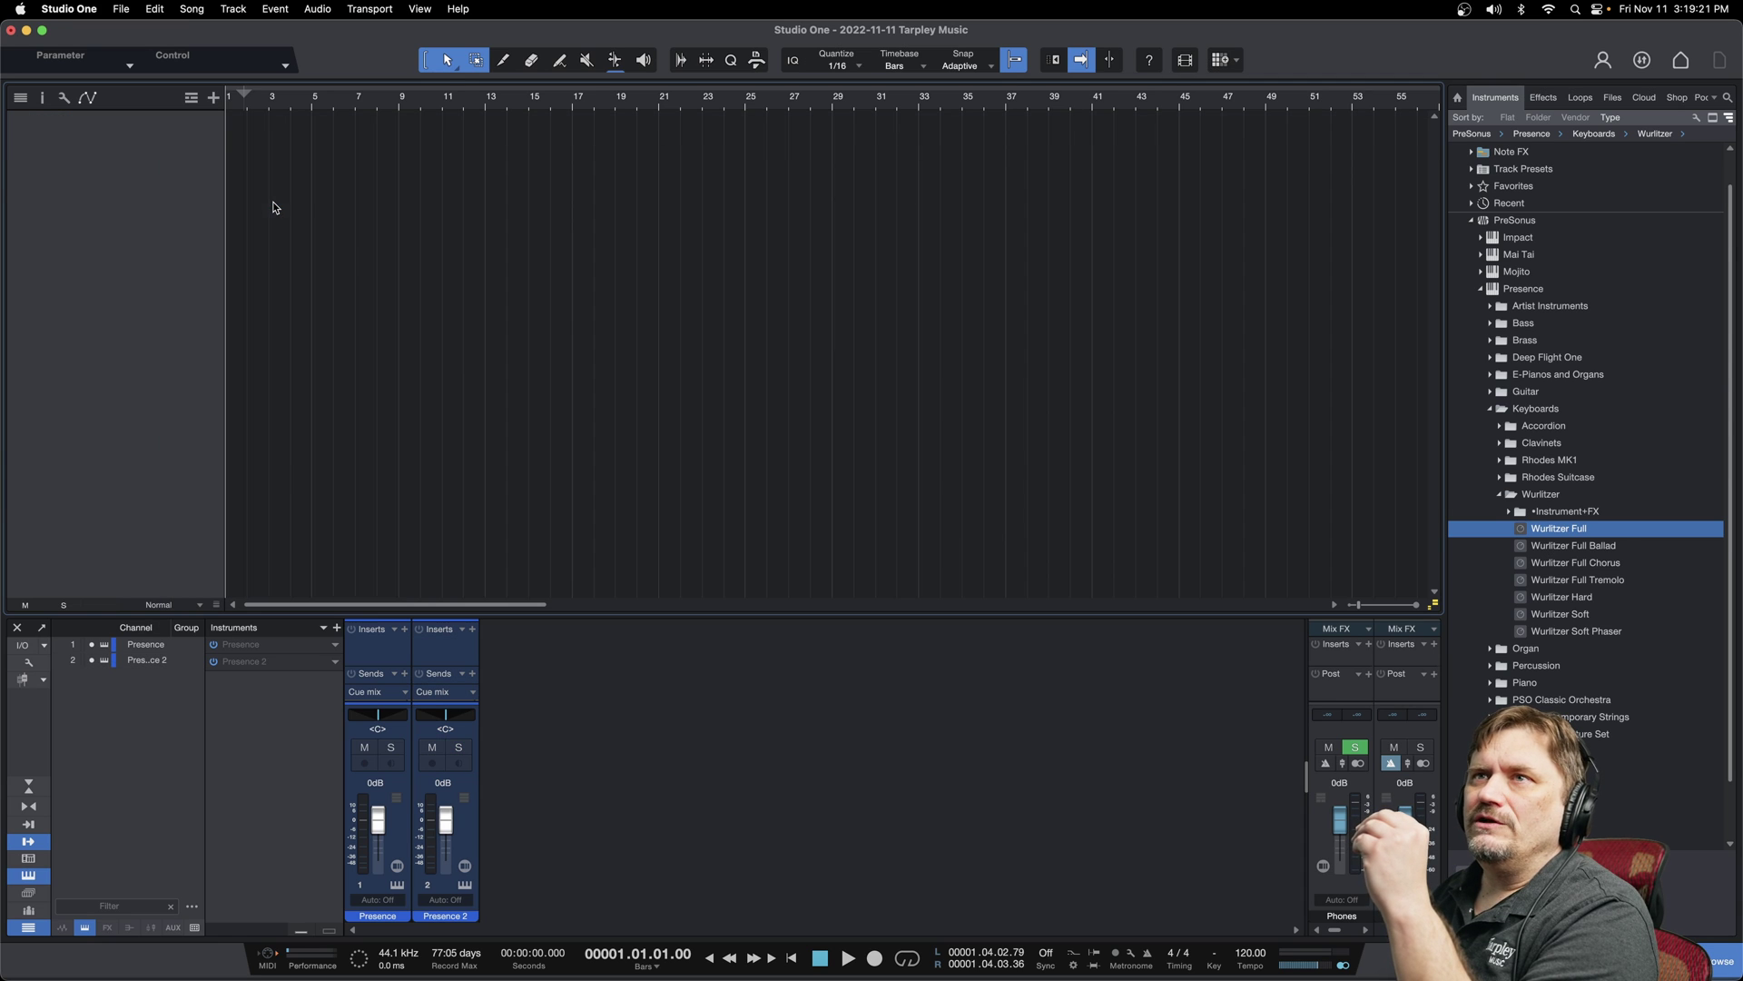
Hide the Presence and Presence 2 mixer channels and collapse the browser's Presence folder
right_click(390, 654)
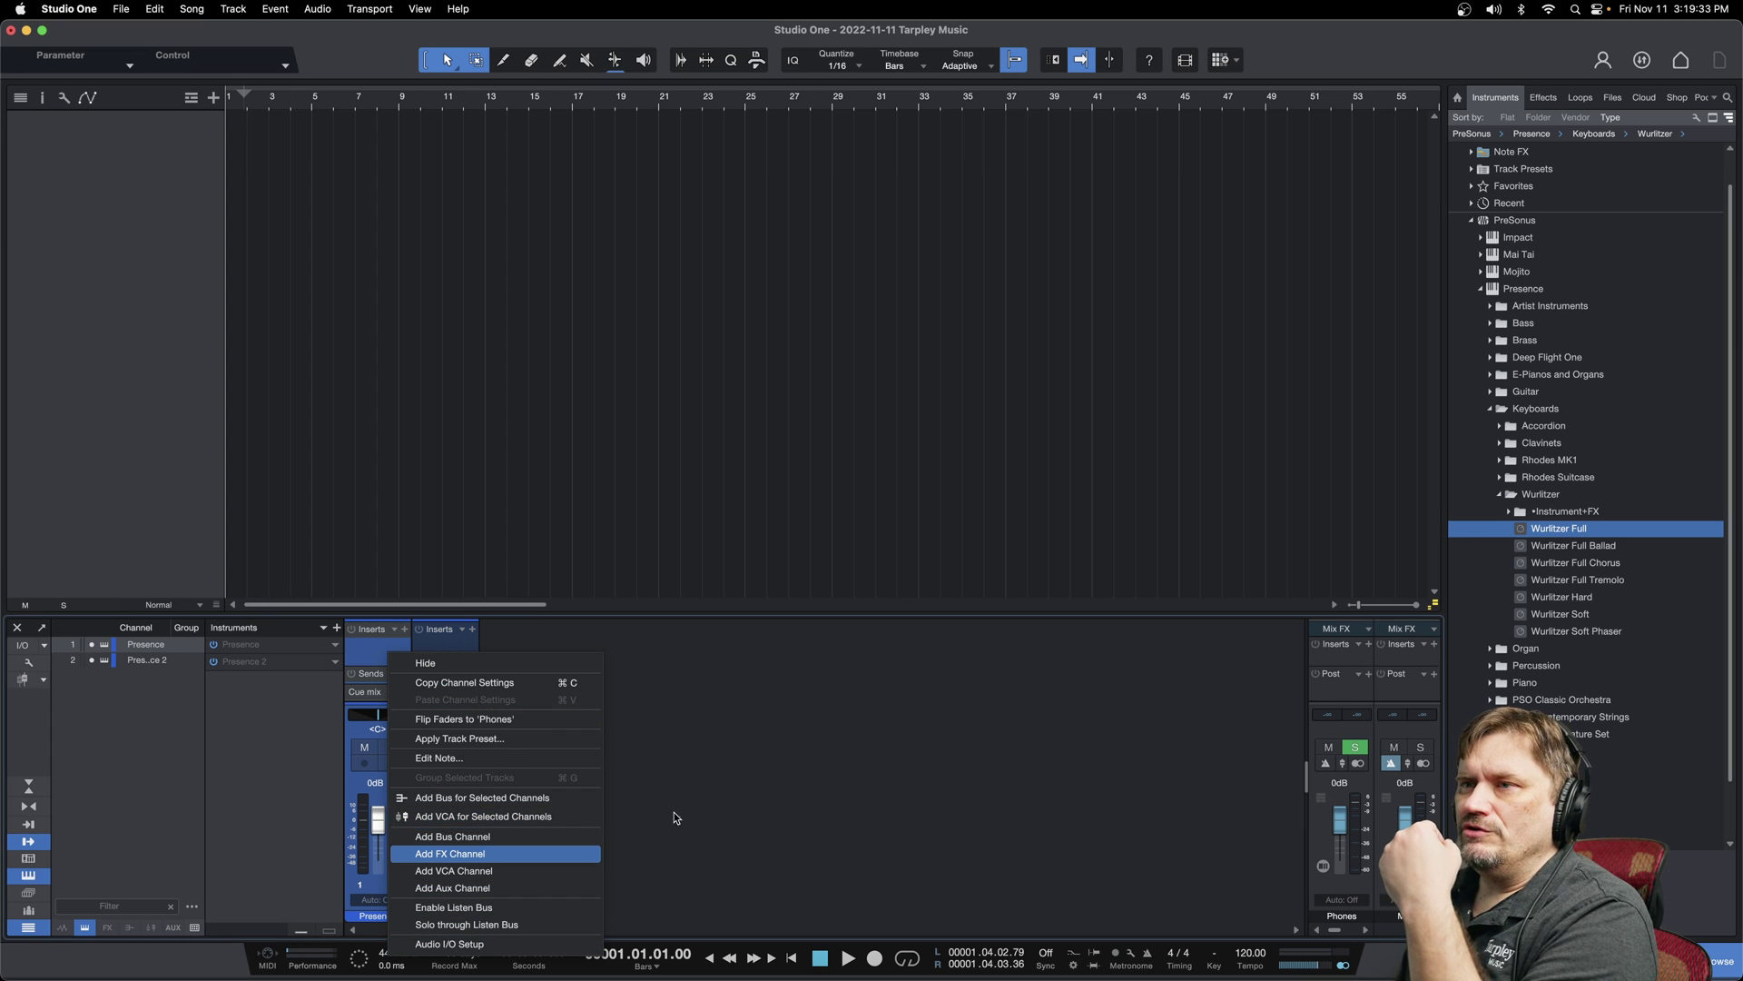
left_click(454, 661)
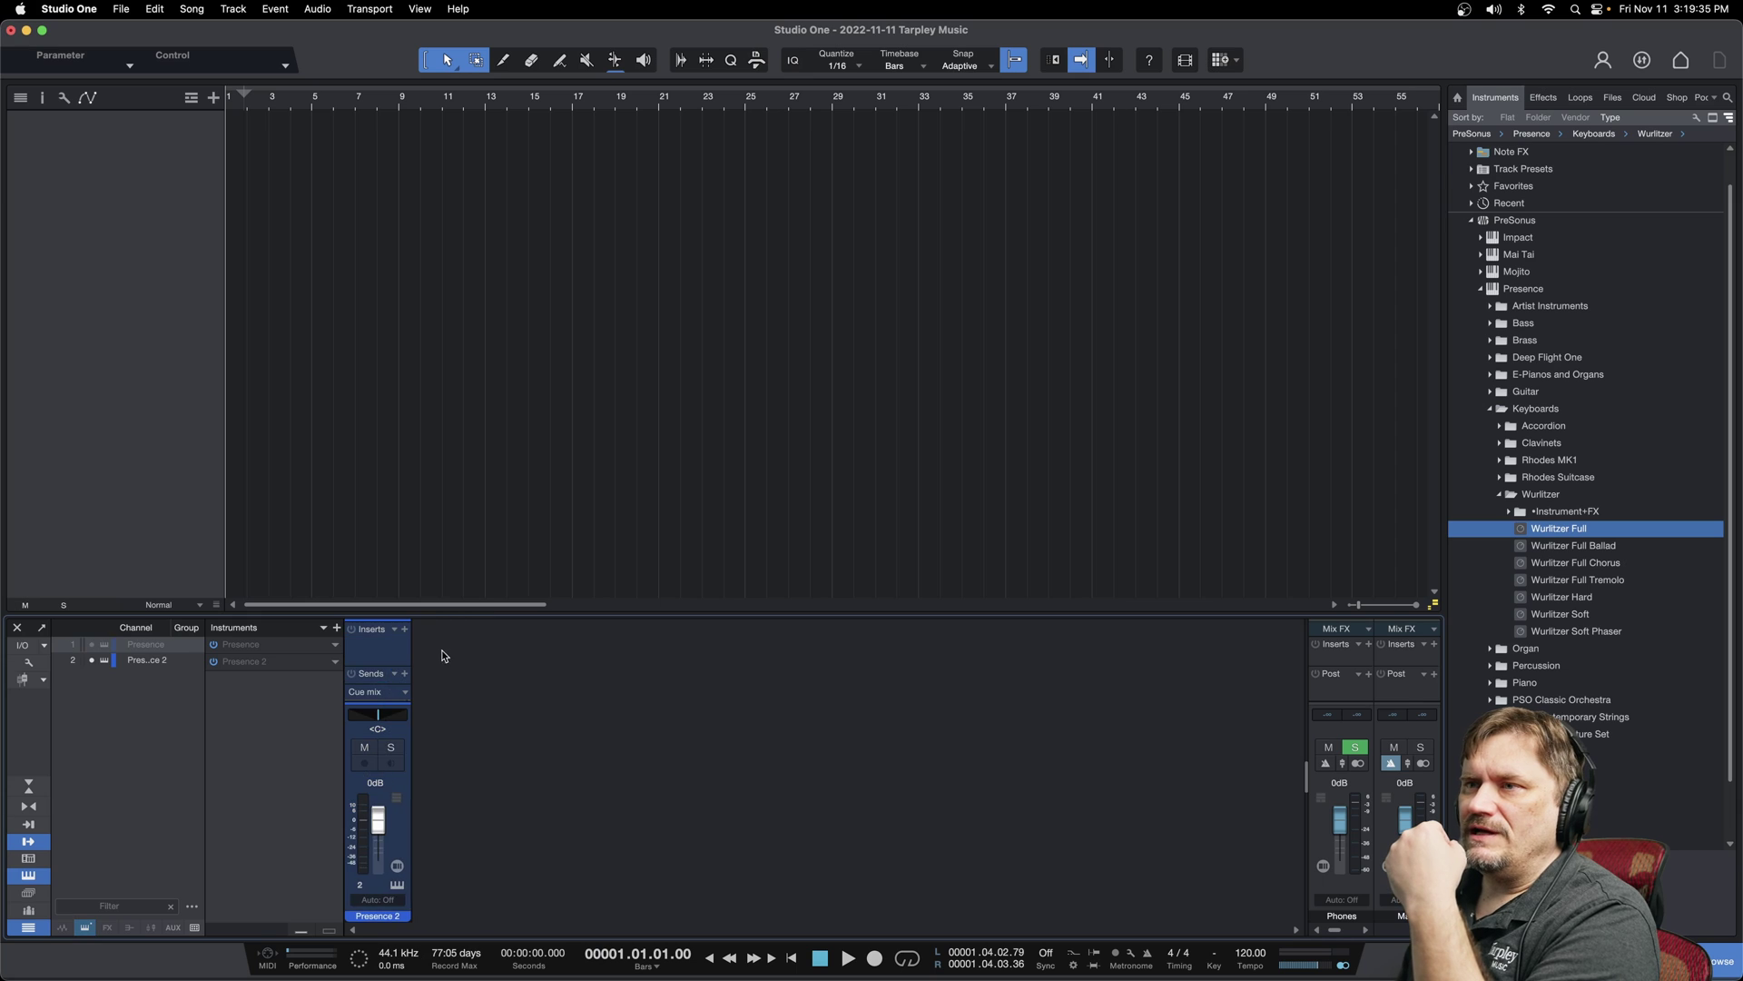
right_click(371, 651)
left_click(436, 665)
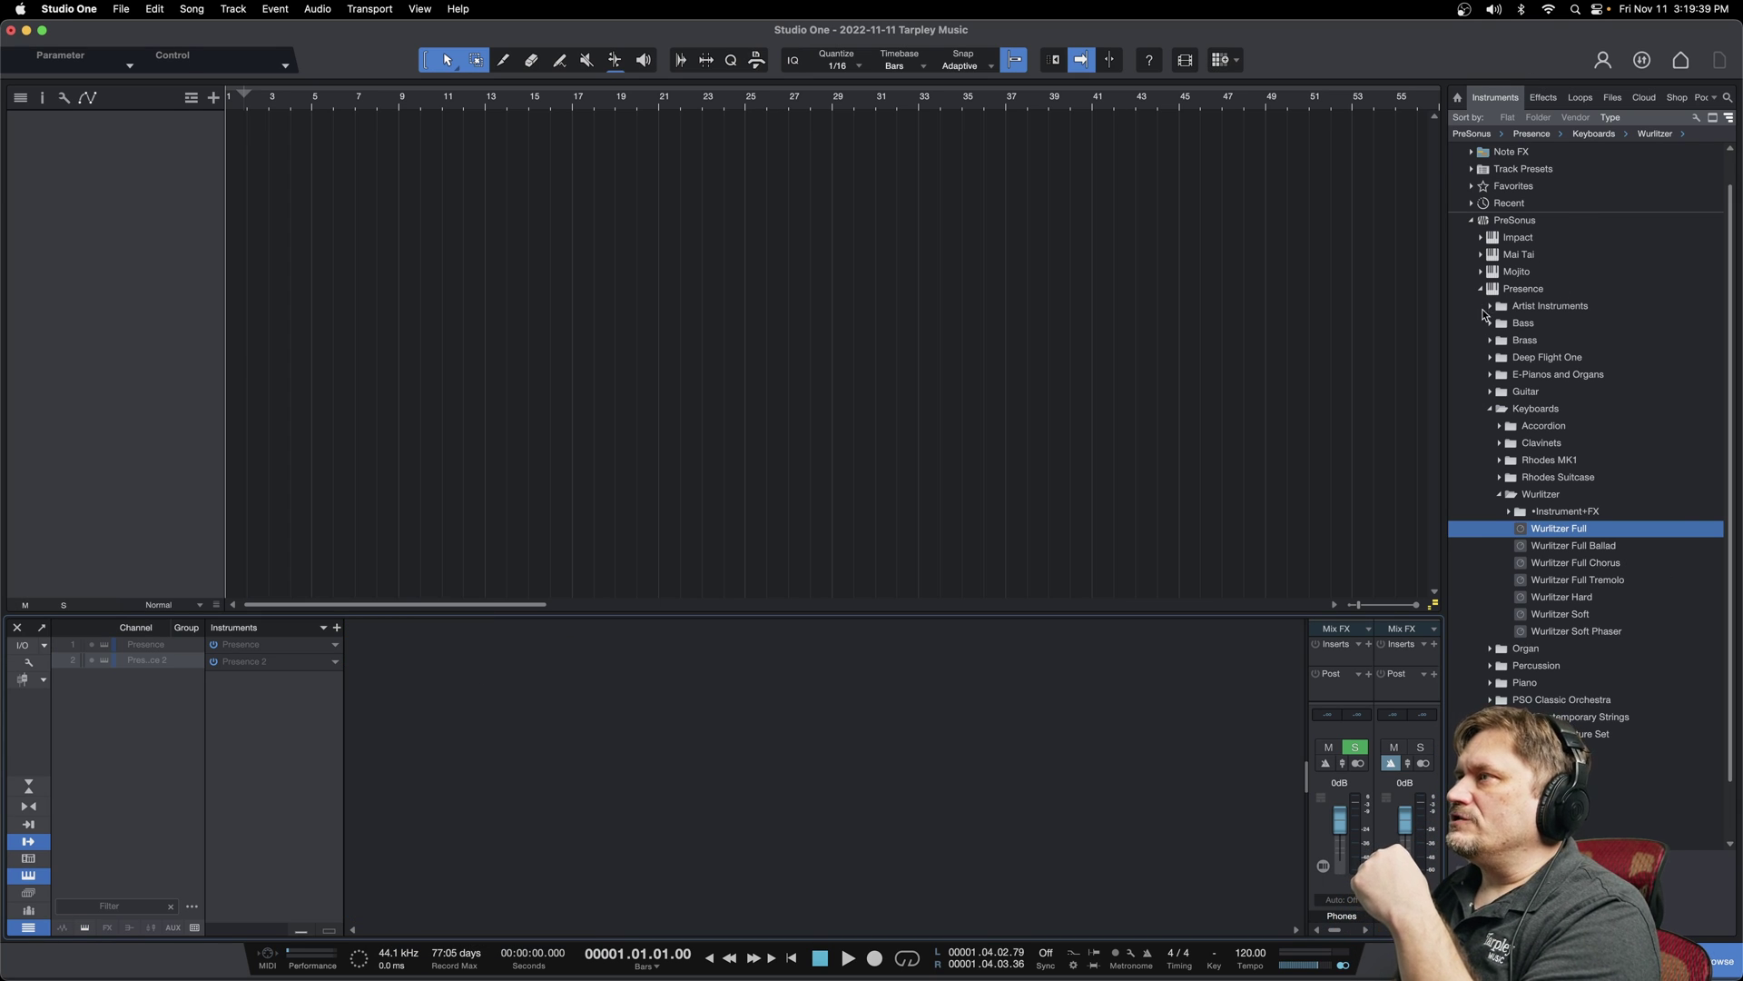
left_click(1480, 291)
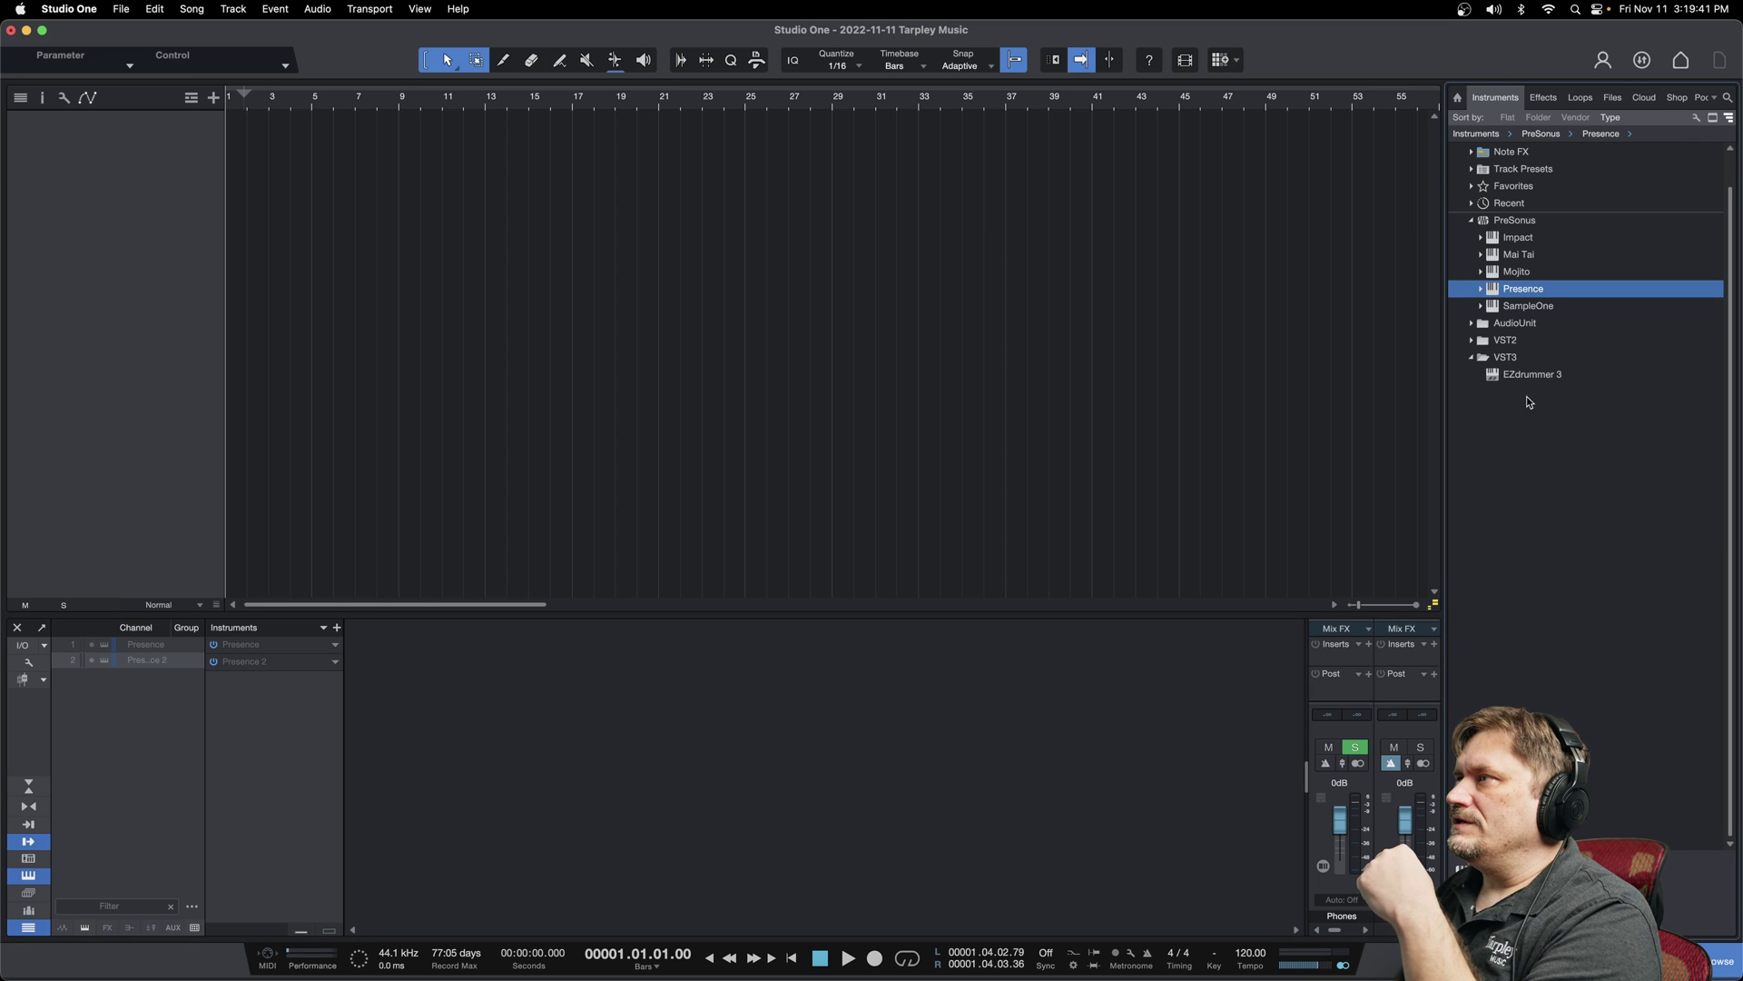
Create an EZdrummer 3 instrument track and audition its rack tom sound
left_click_drag(1544, 380, 797, 130)
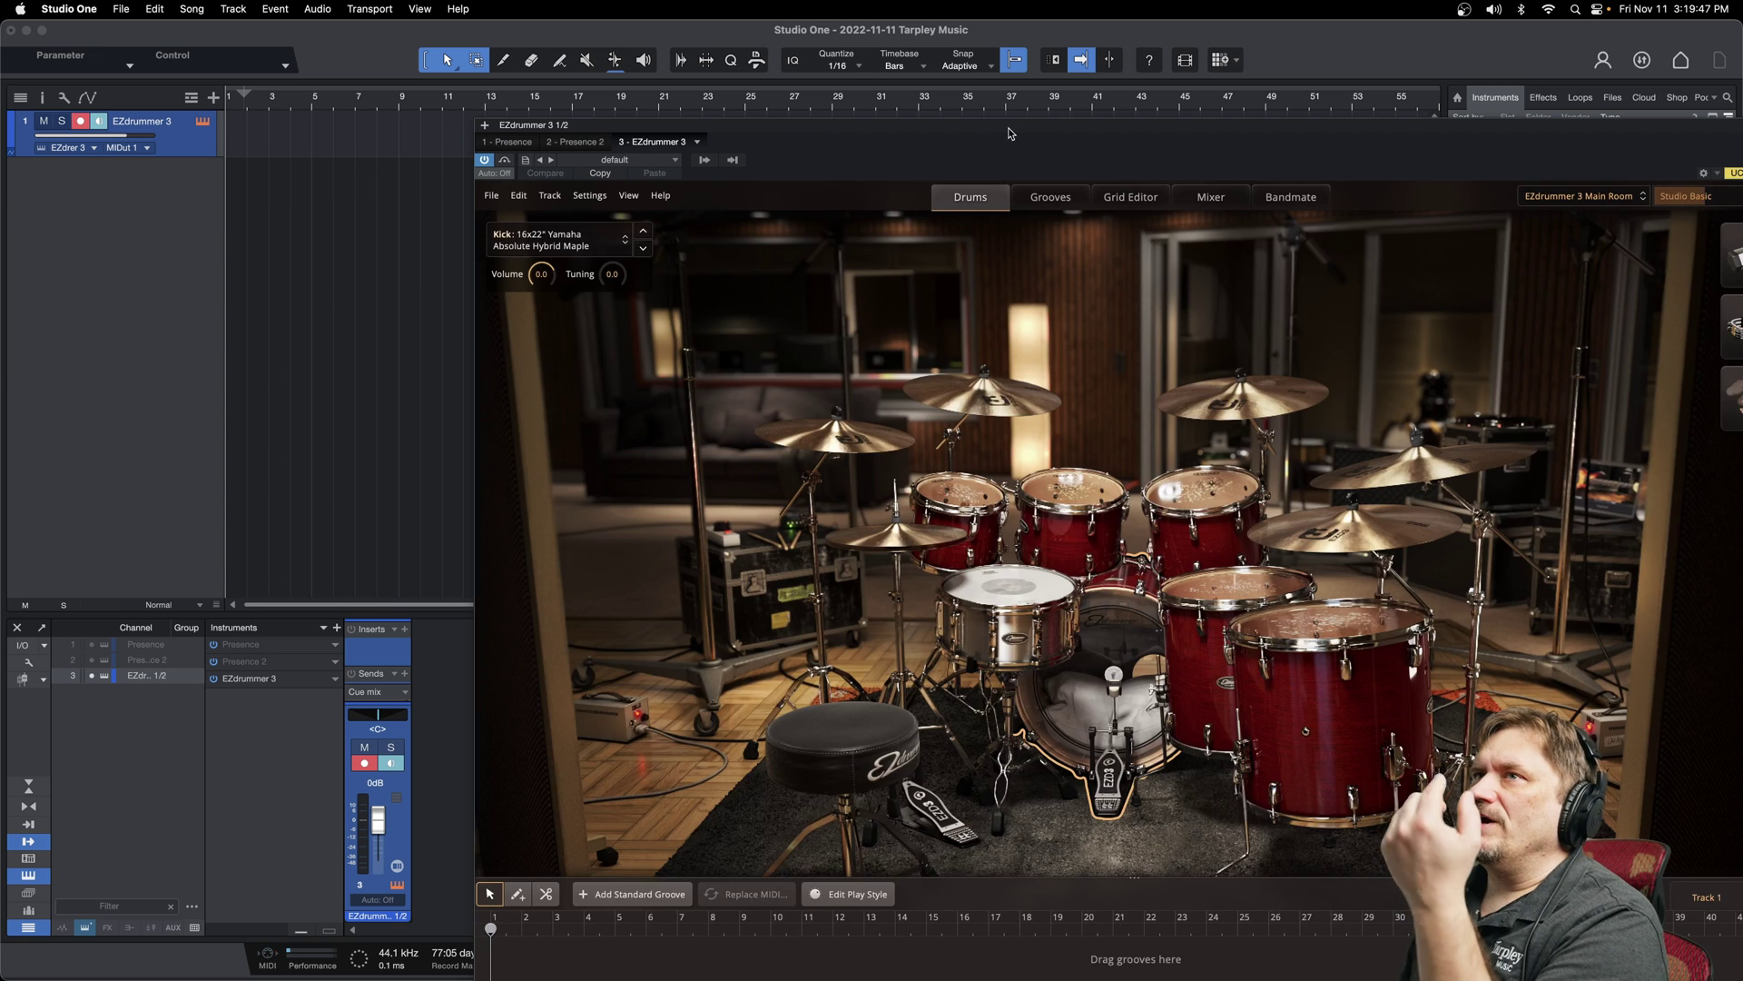
left_click_drag(1008, 134, 762, 75)
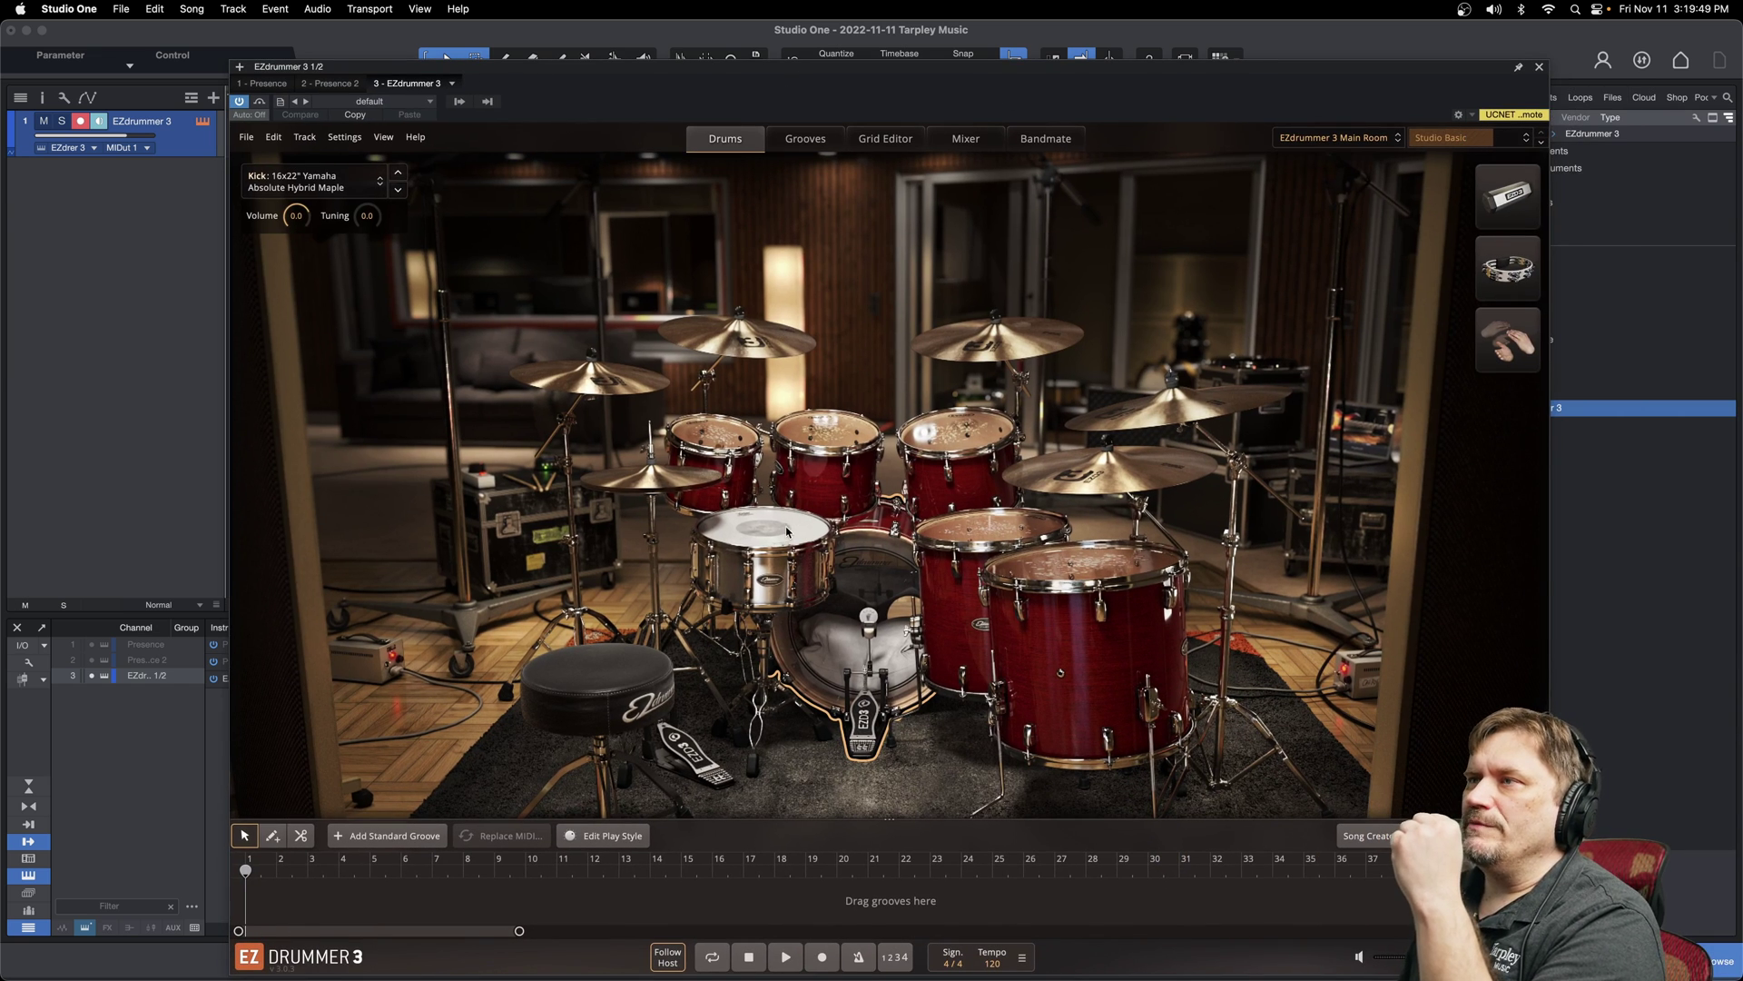
left_click(812, 415)
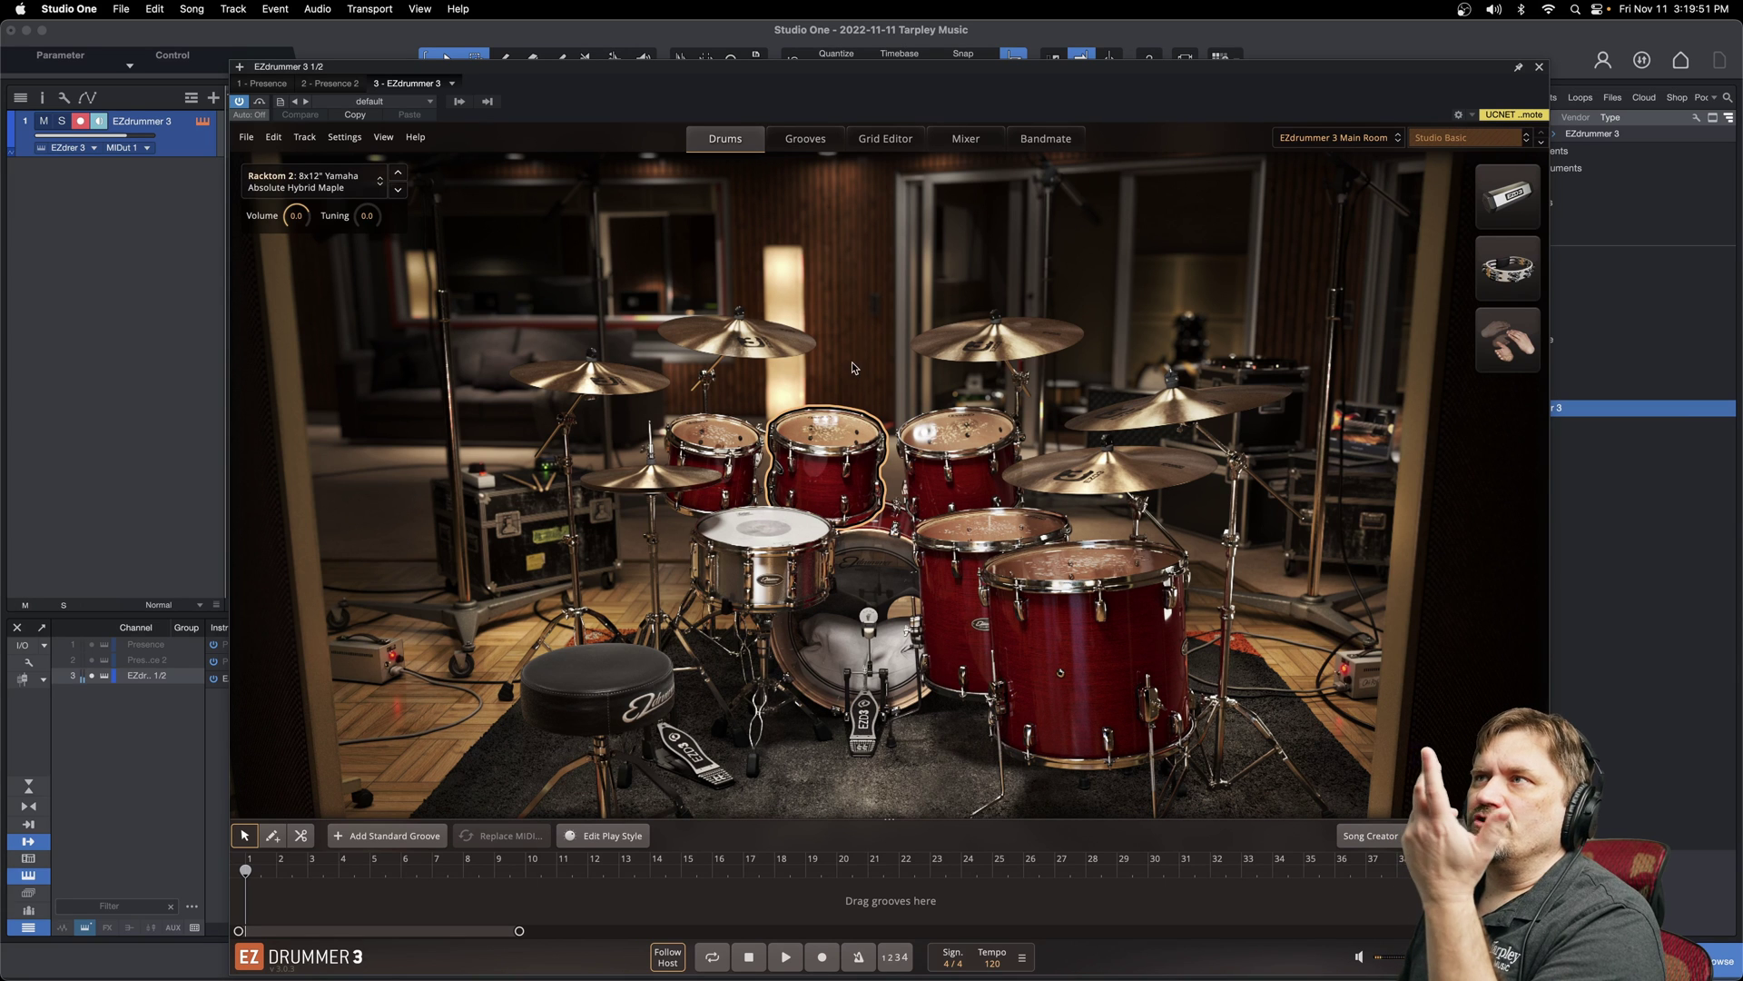
Place the Verse 01 groove on the drum track at bar 1, play it back, and close EZdrummer
left_click(807, 139)
left_click_drag(545, 66, 490, 360)
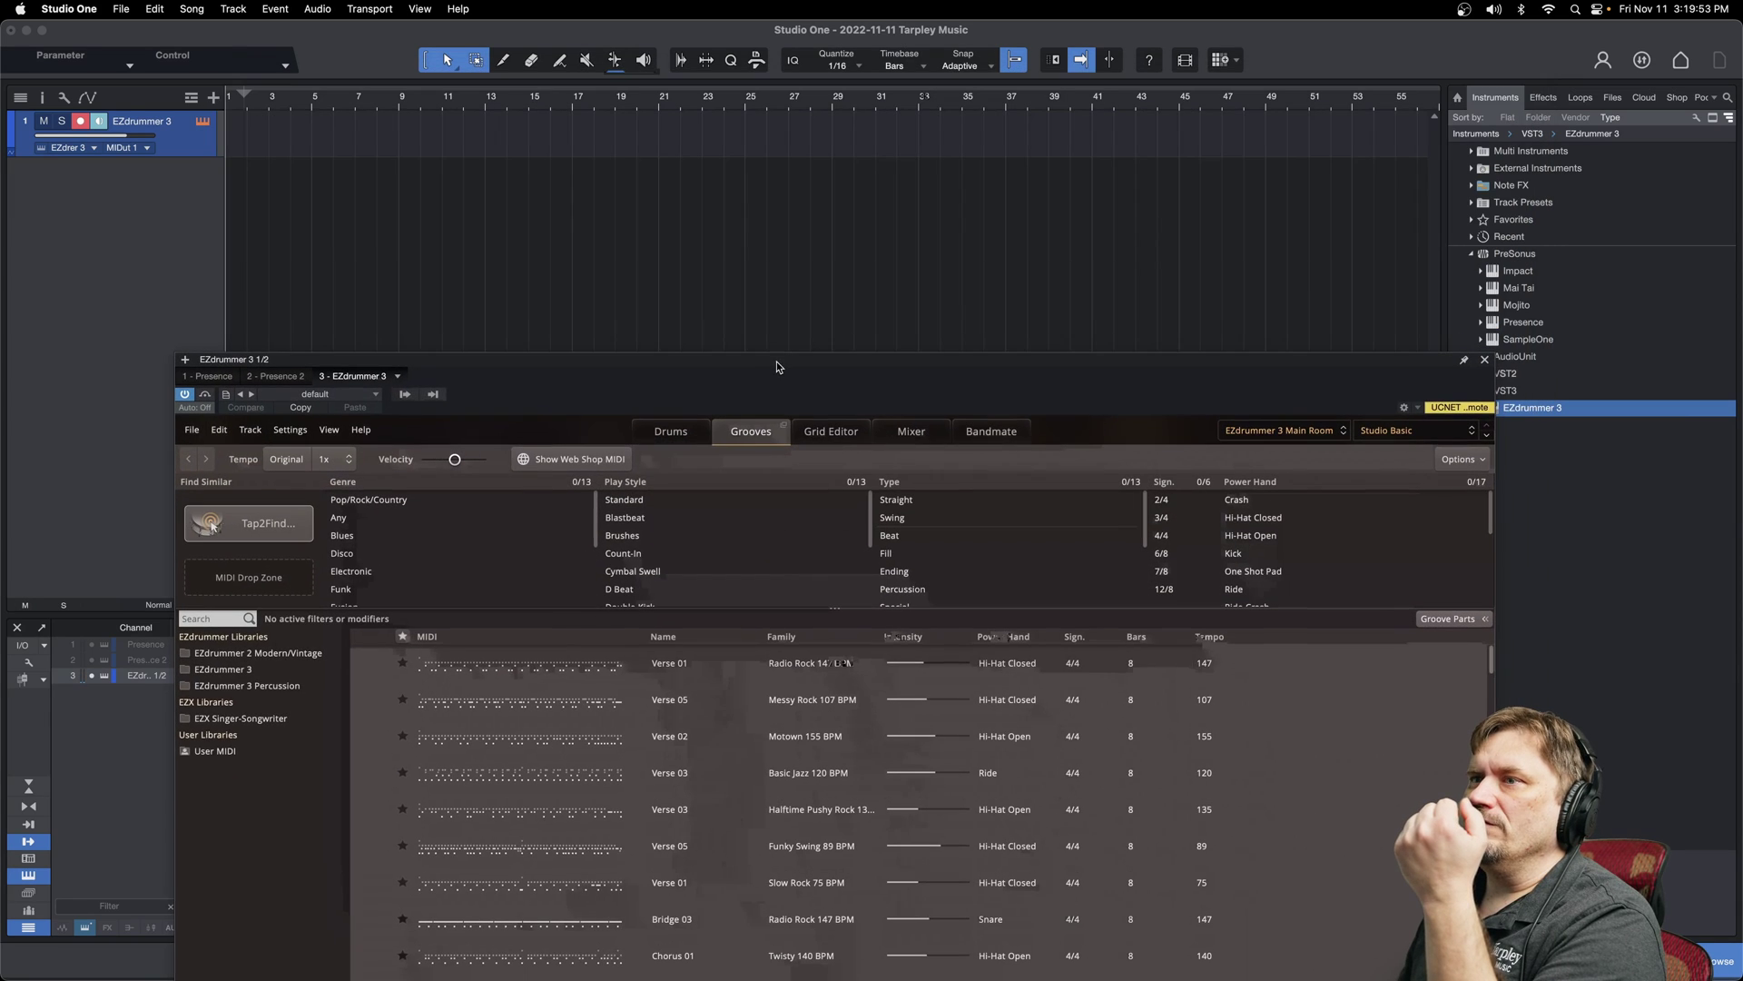
left_click_drag(509, 661, 252, 152)
key("space")
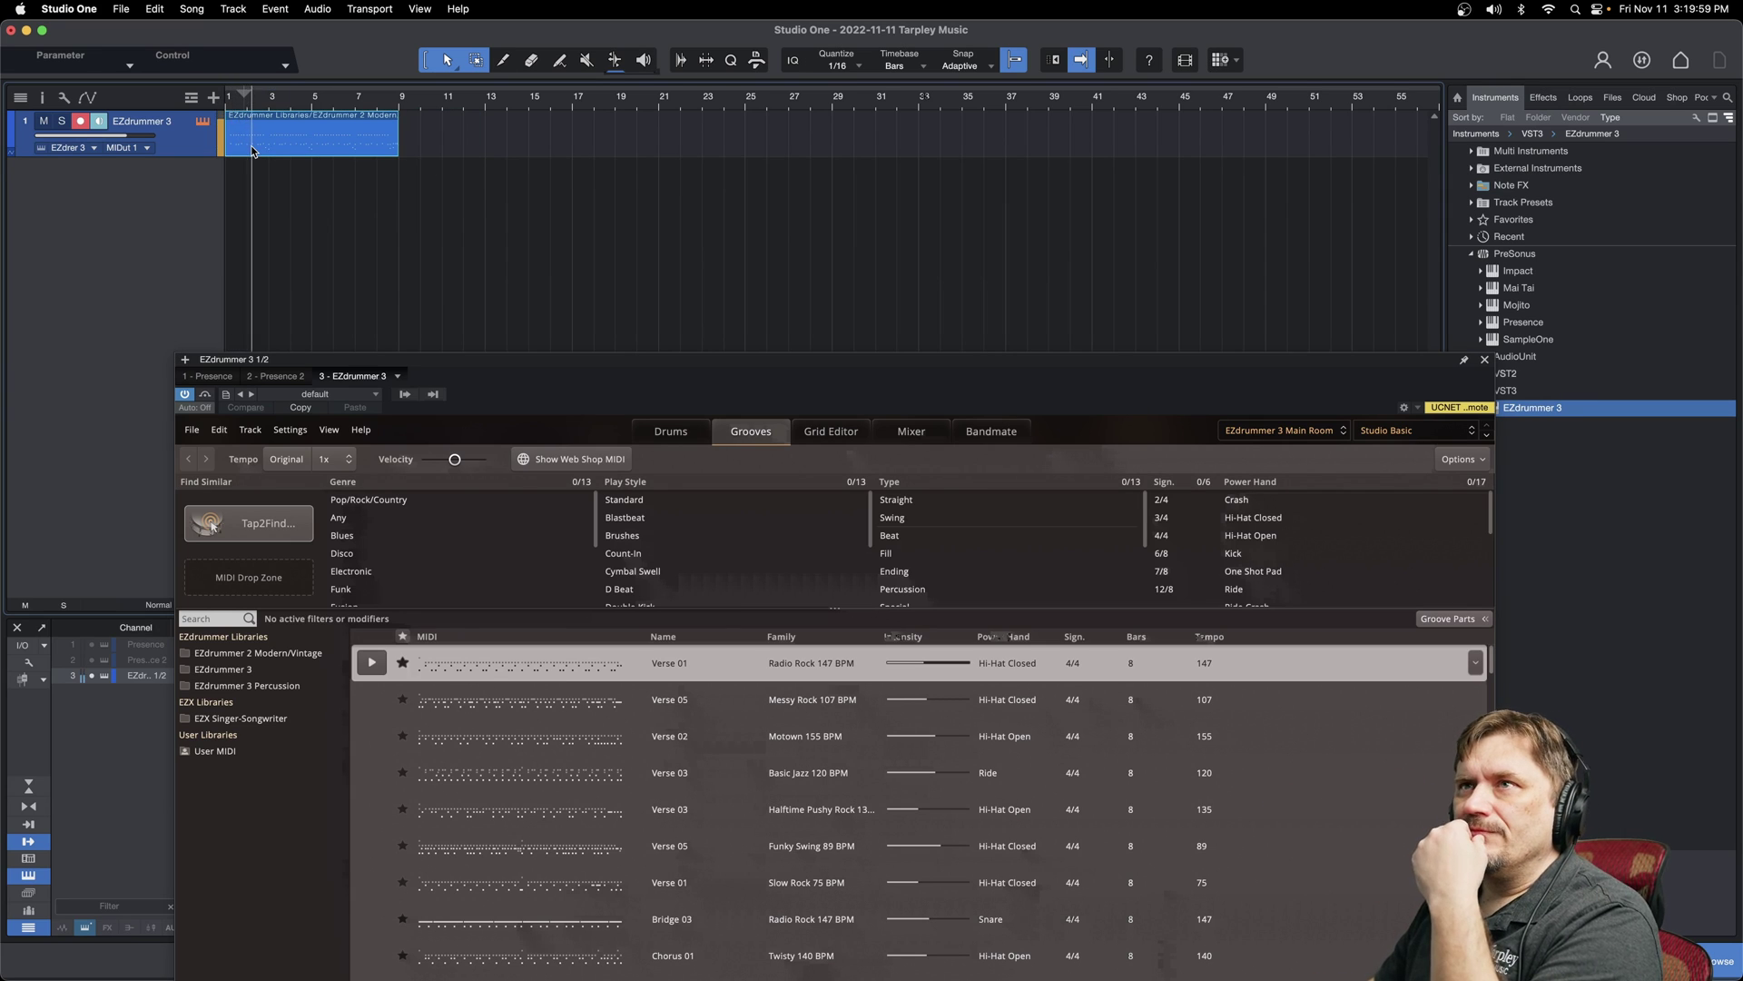
key("space")
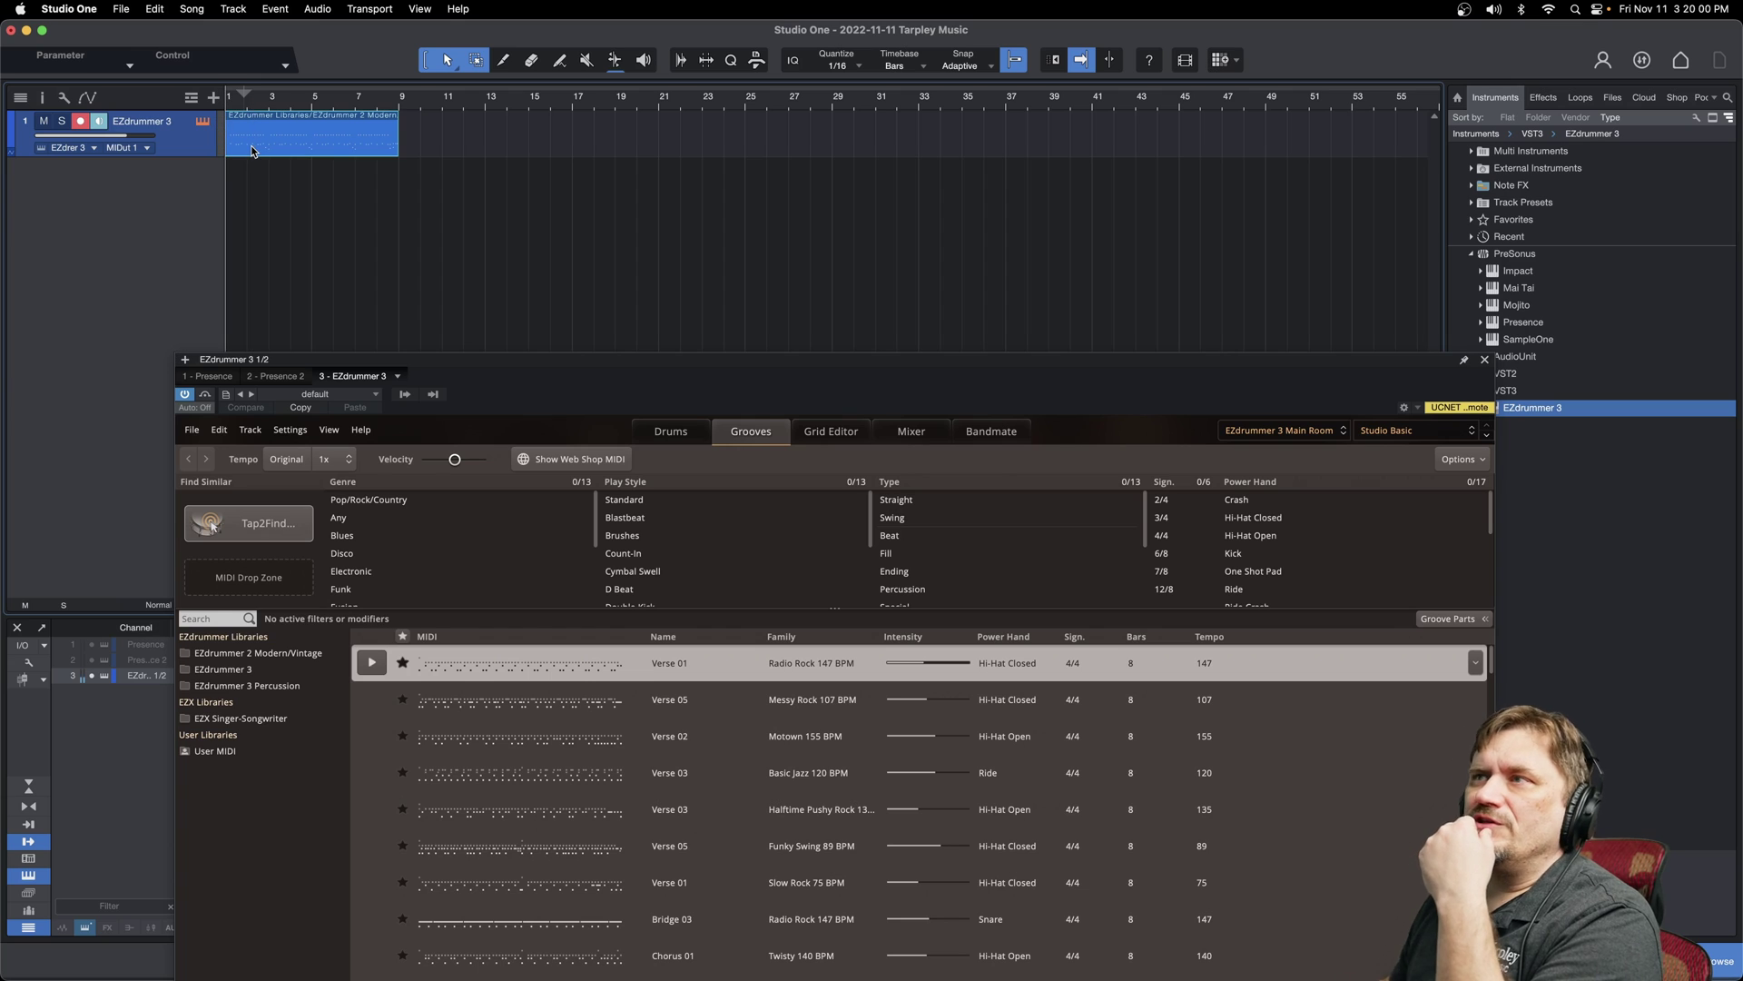
left_click(1486, 359)
Remove the EZdrummer 3 track, hide its mixer channel, and bring up Add Tracks
right_click(182, 122)
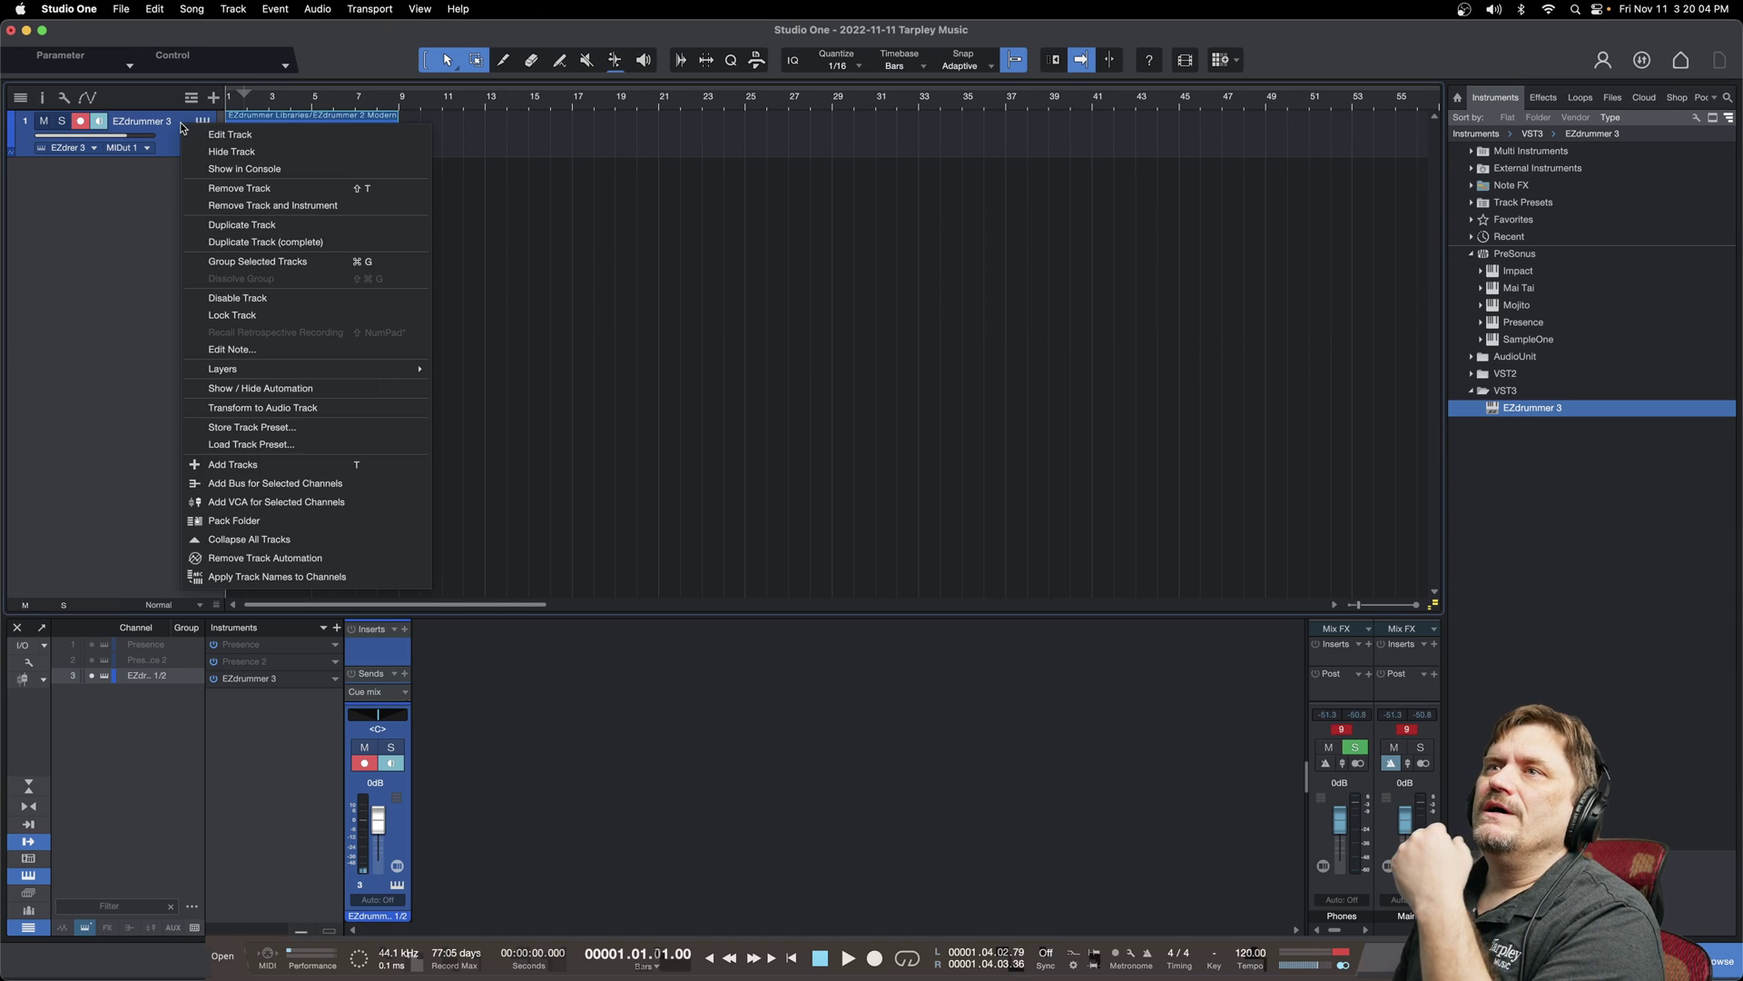
left_click(323, 190)
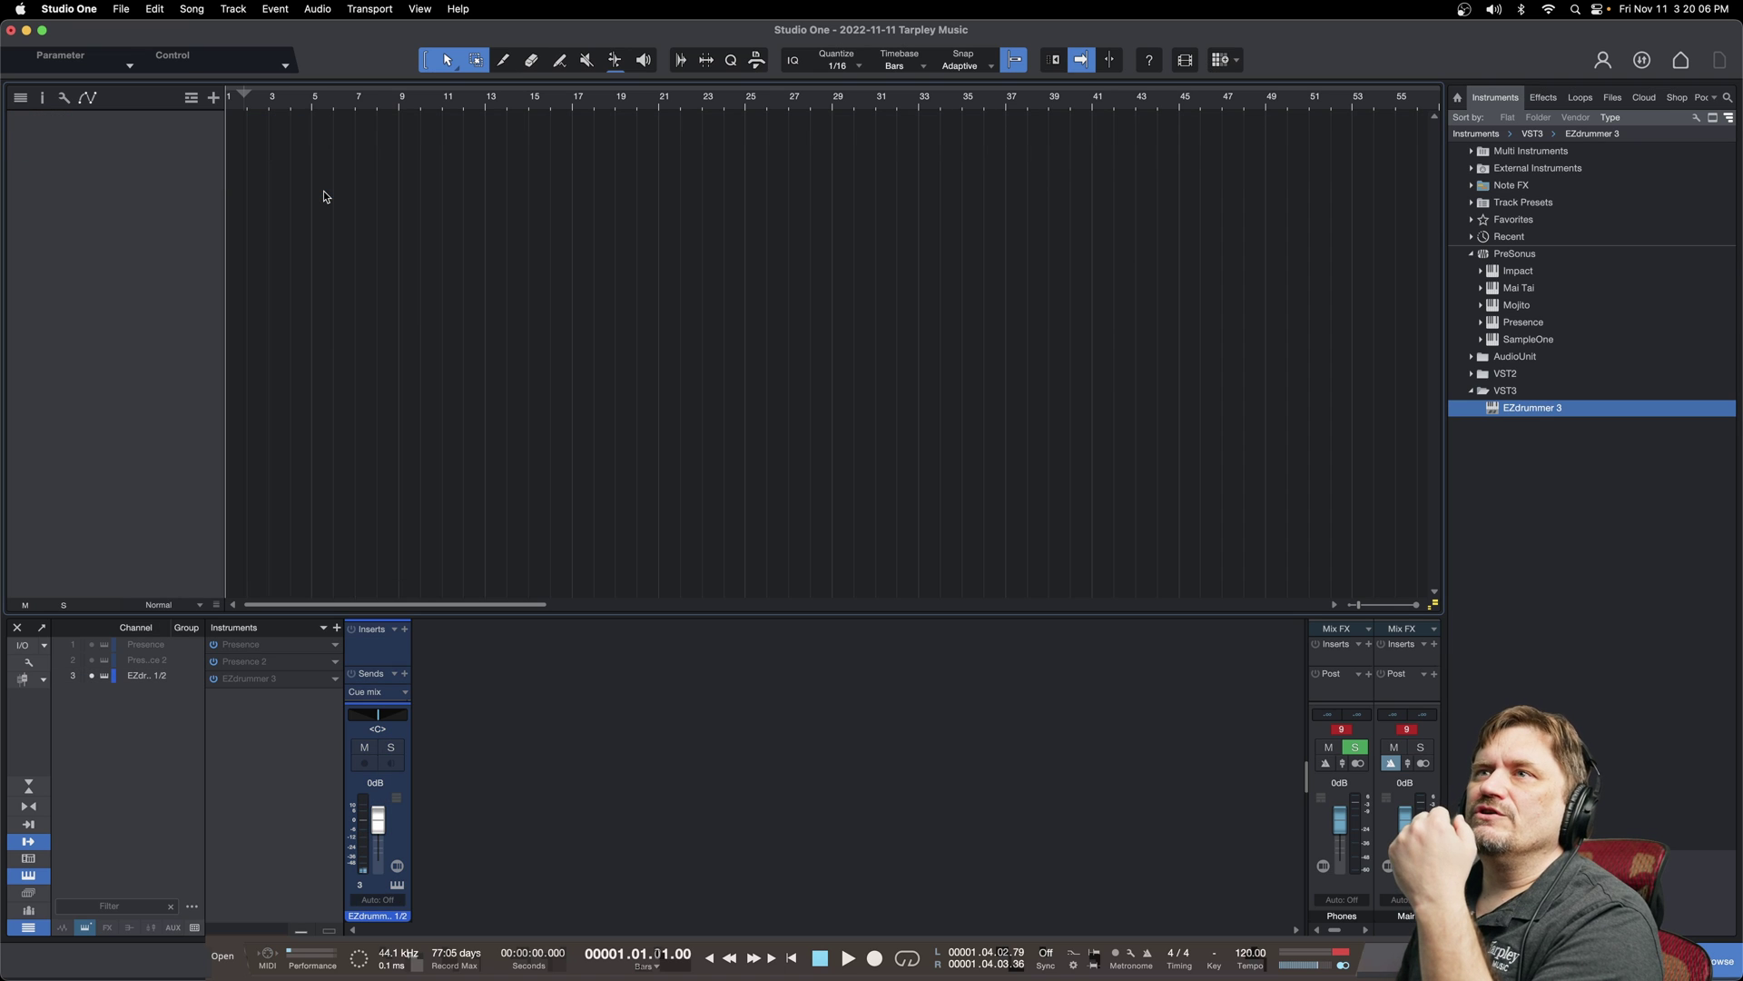
right_click(363, 659)
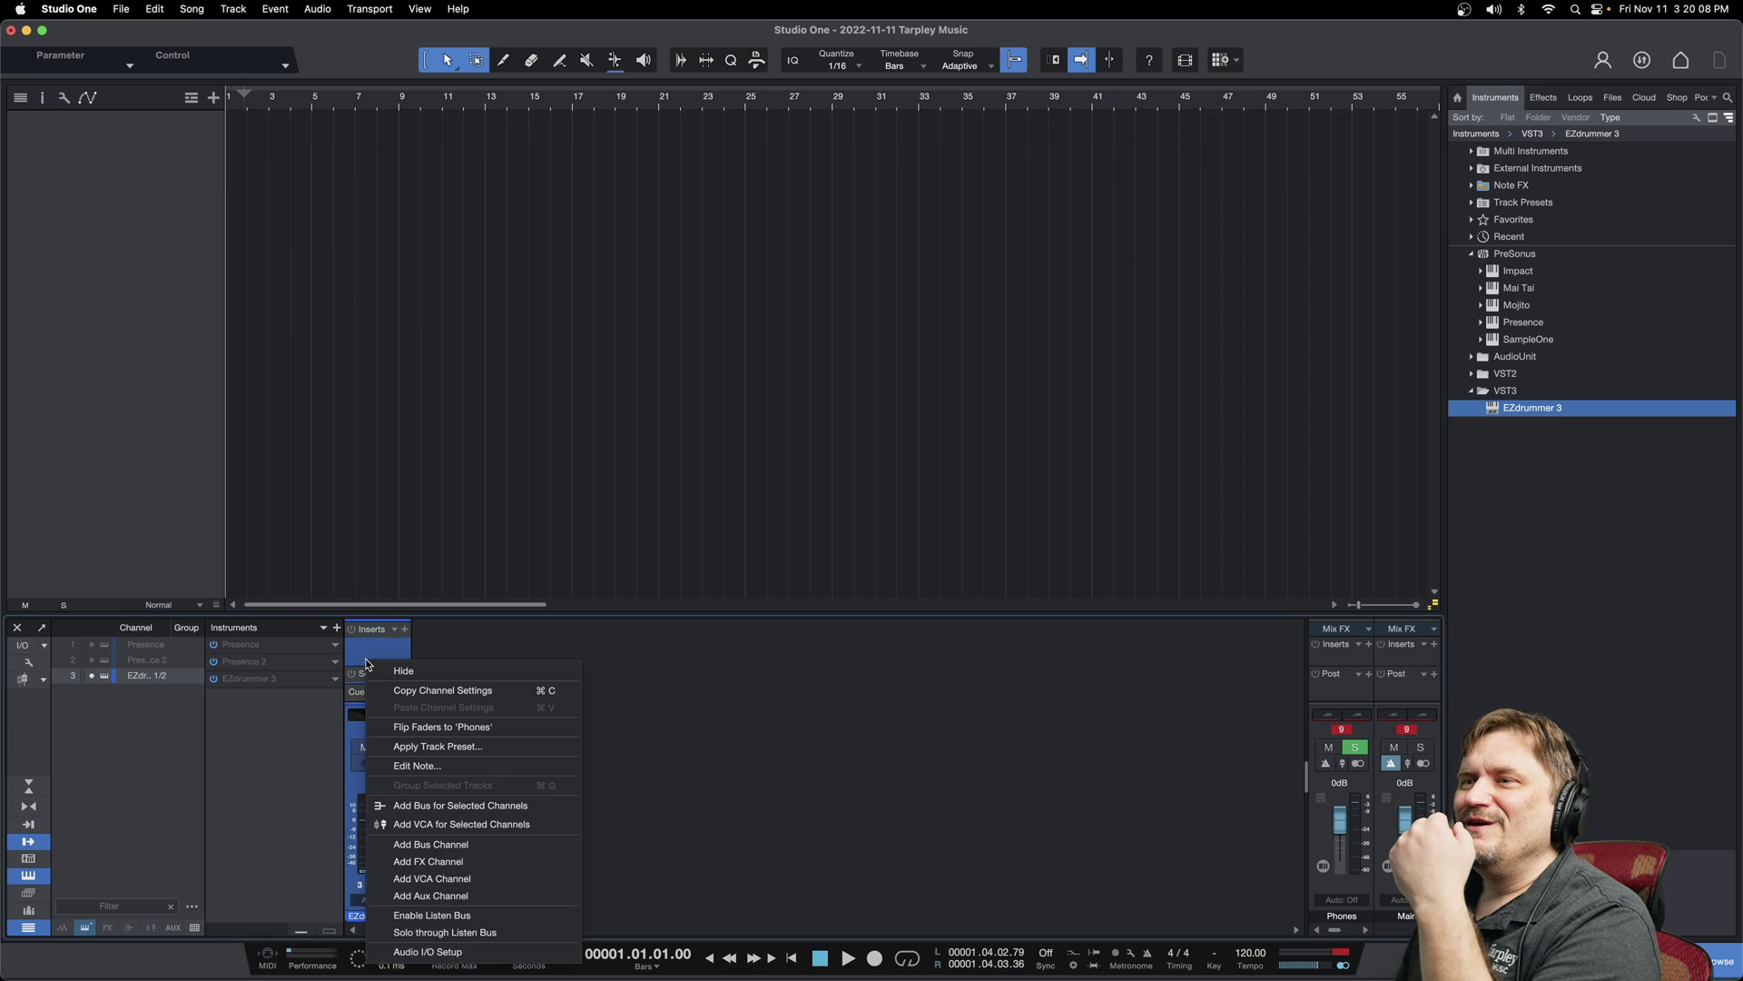
left_click(442, 682)
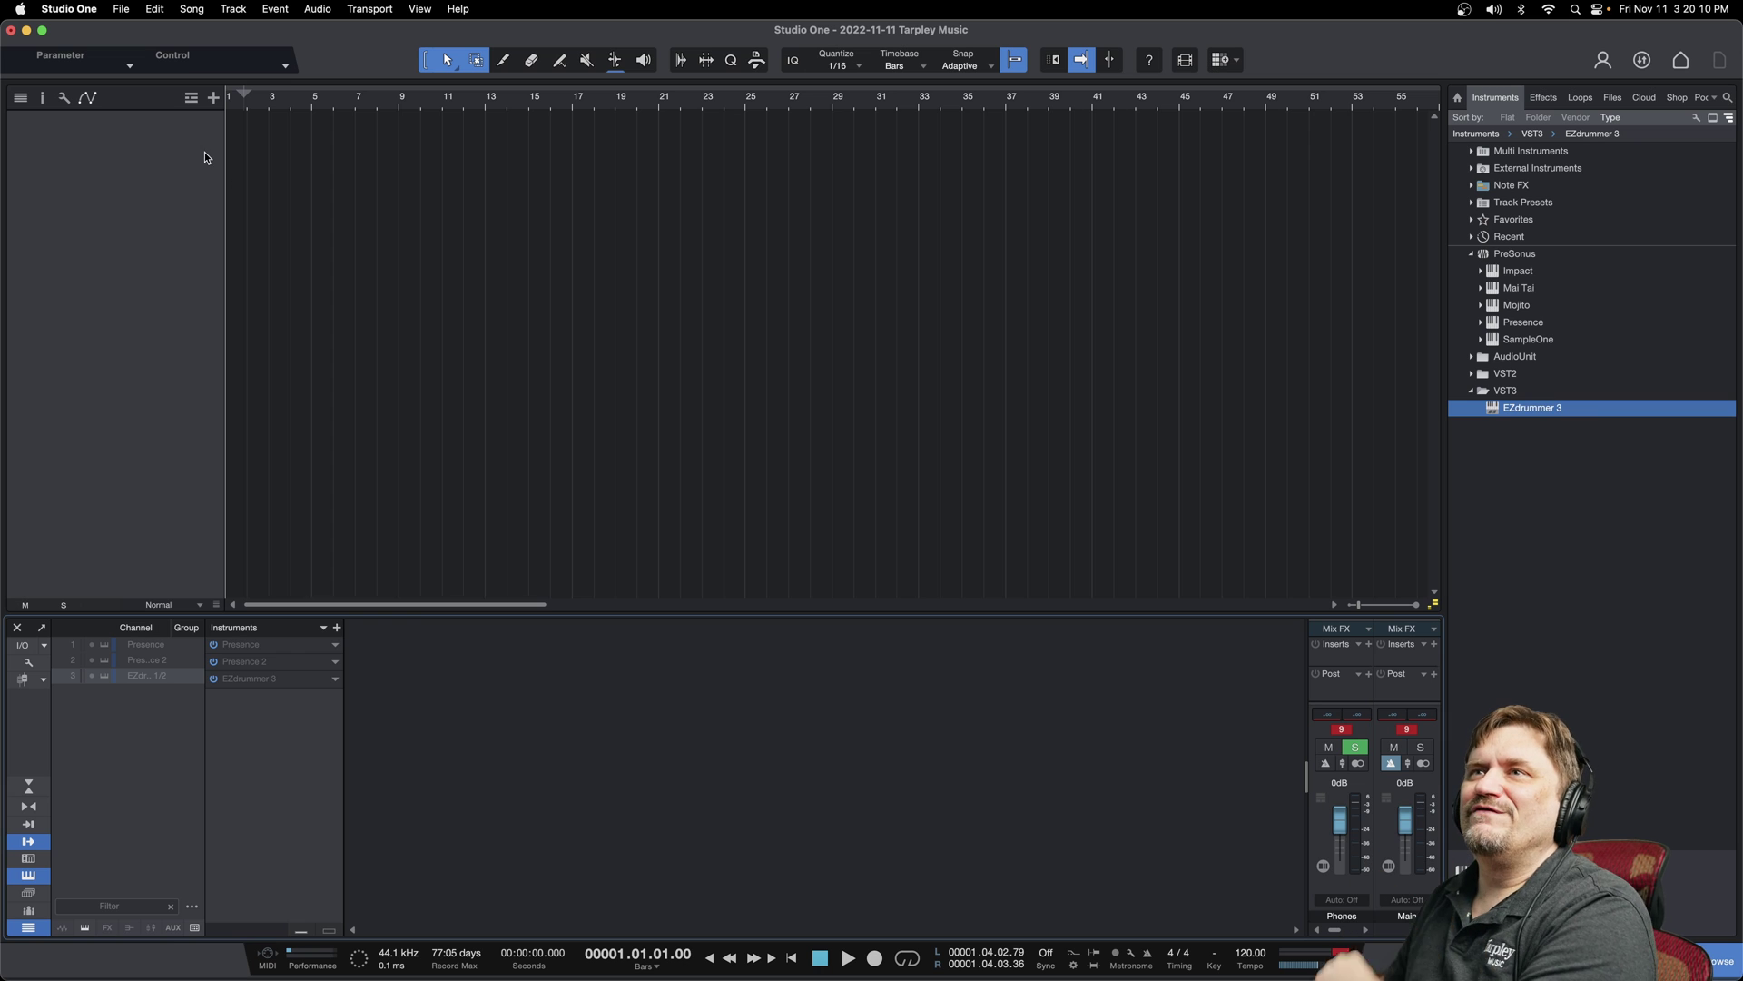
left_click(213, 100)
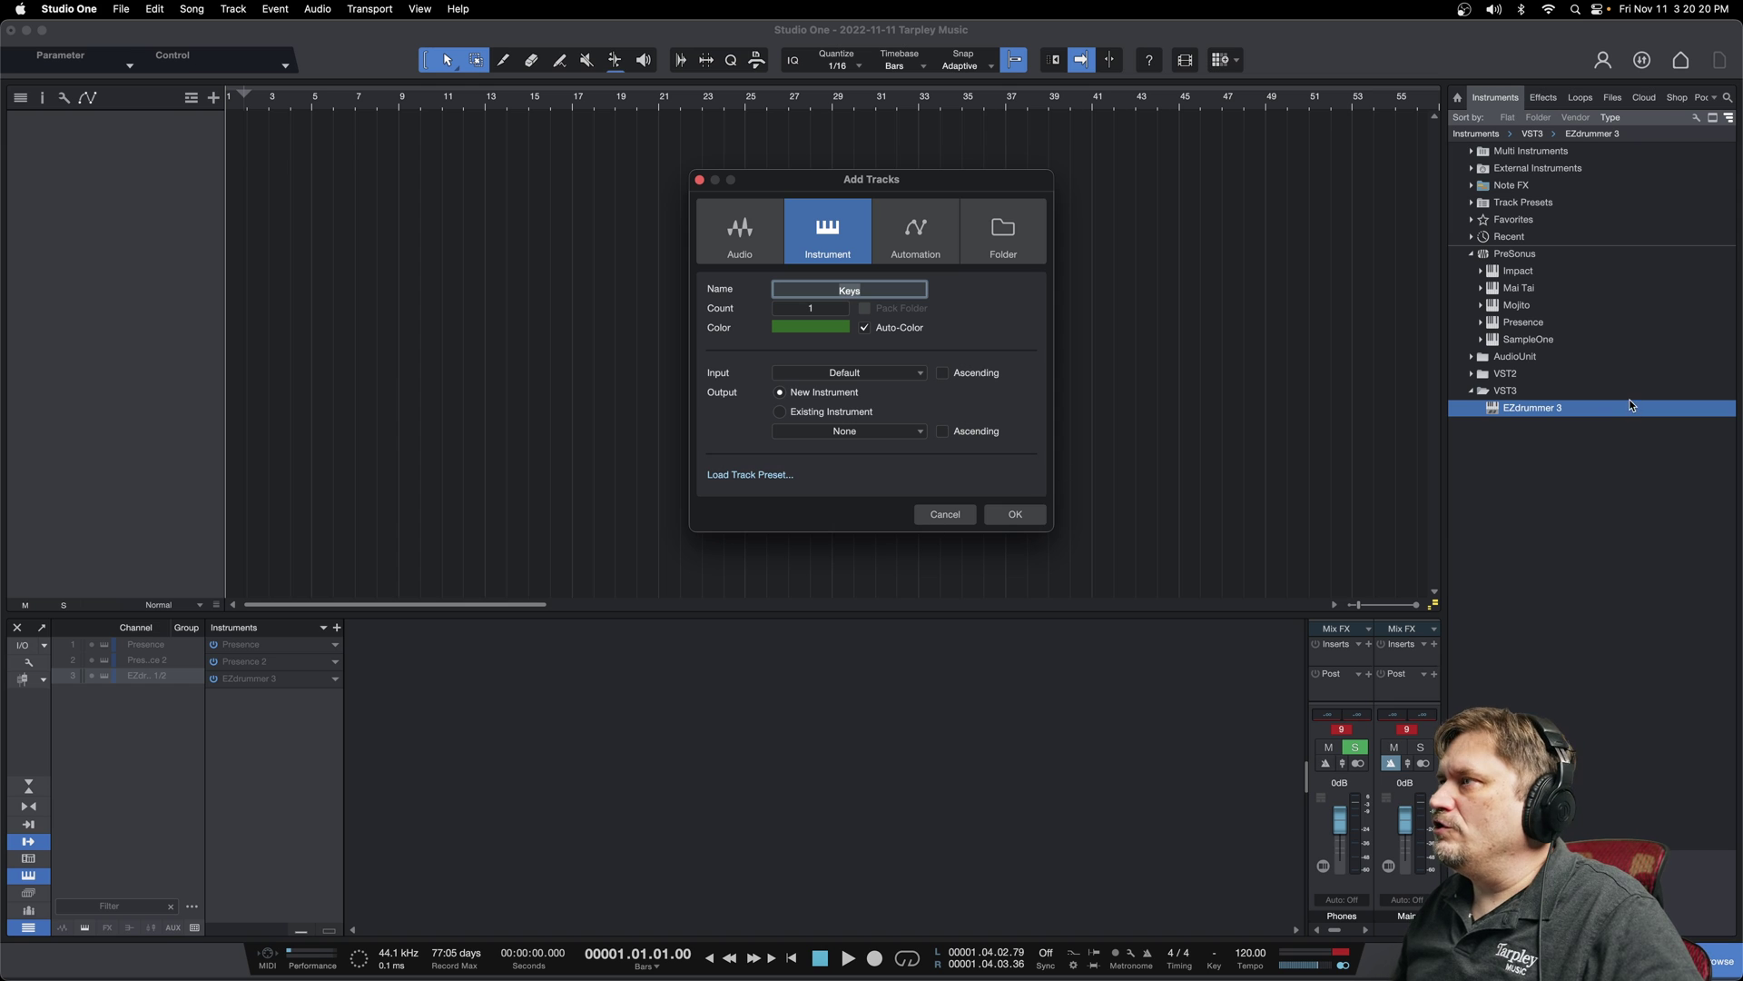
Dismiss the Add Tracks dialog with Cancel so no Keys track is created
left_click(949, 514)
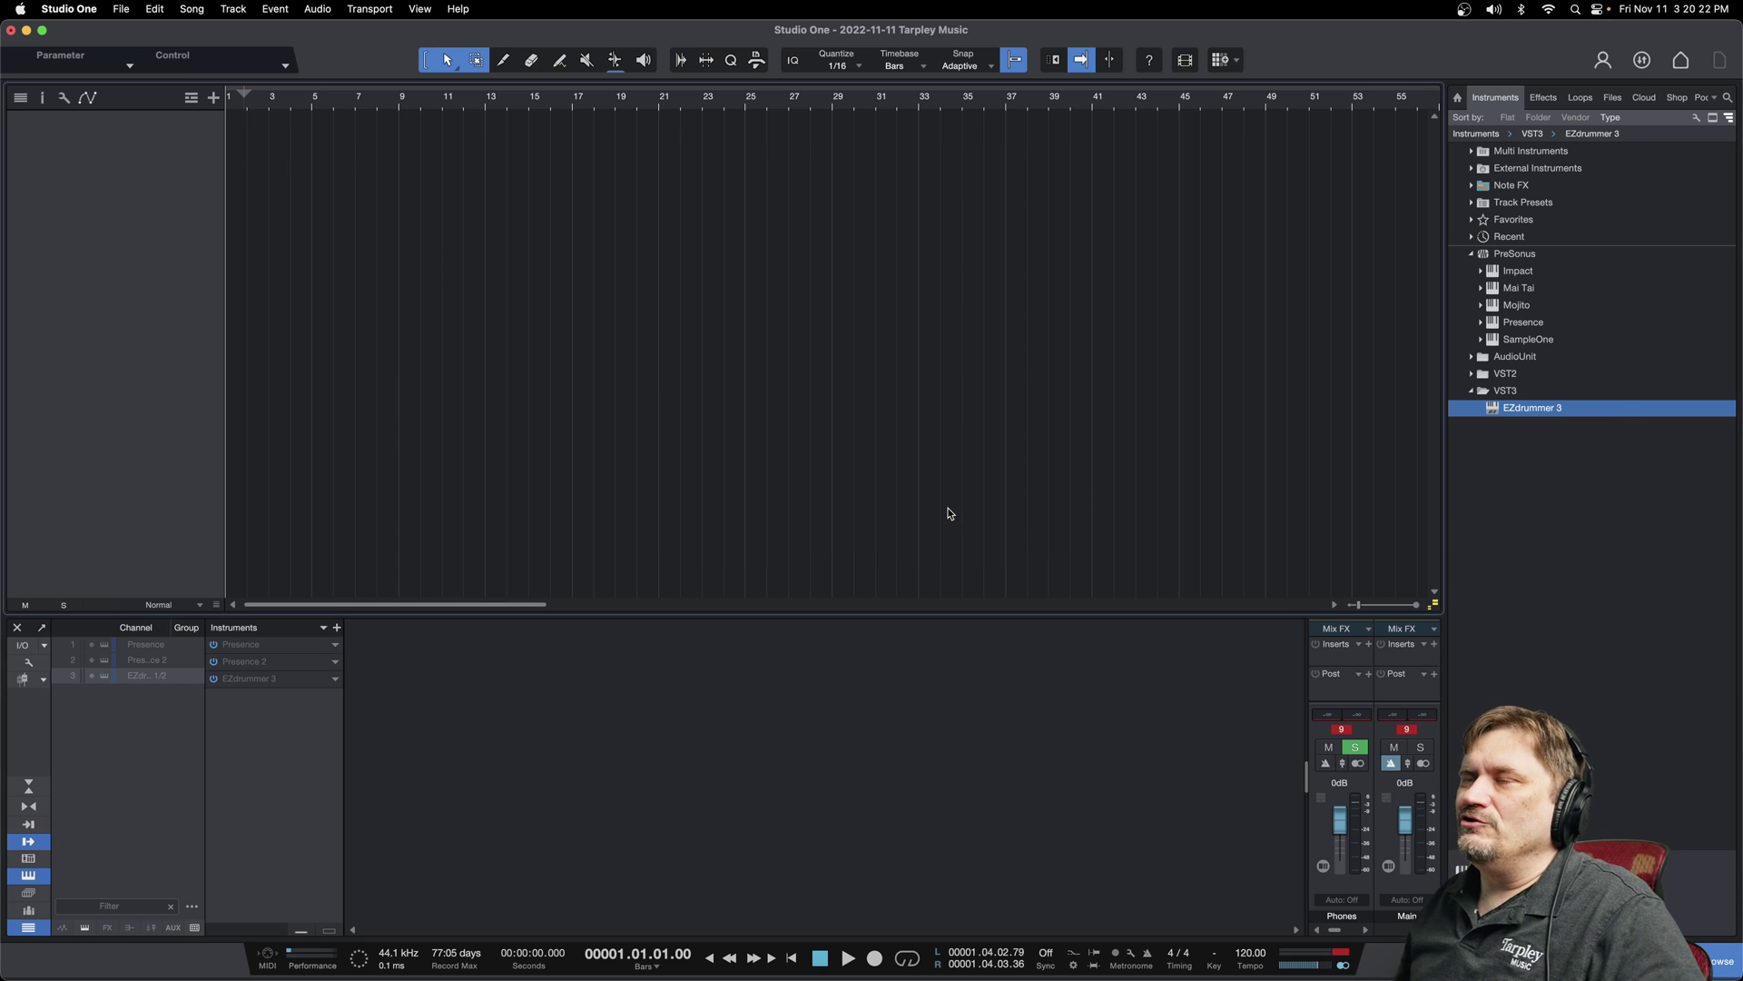